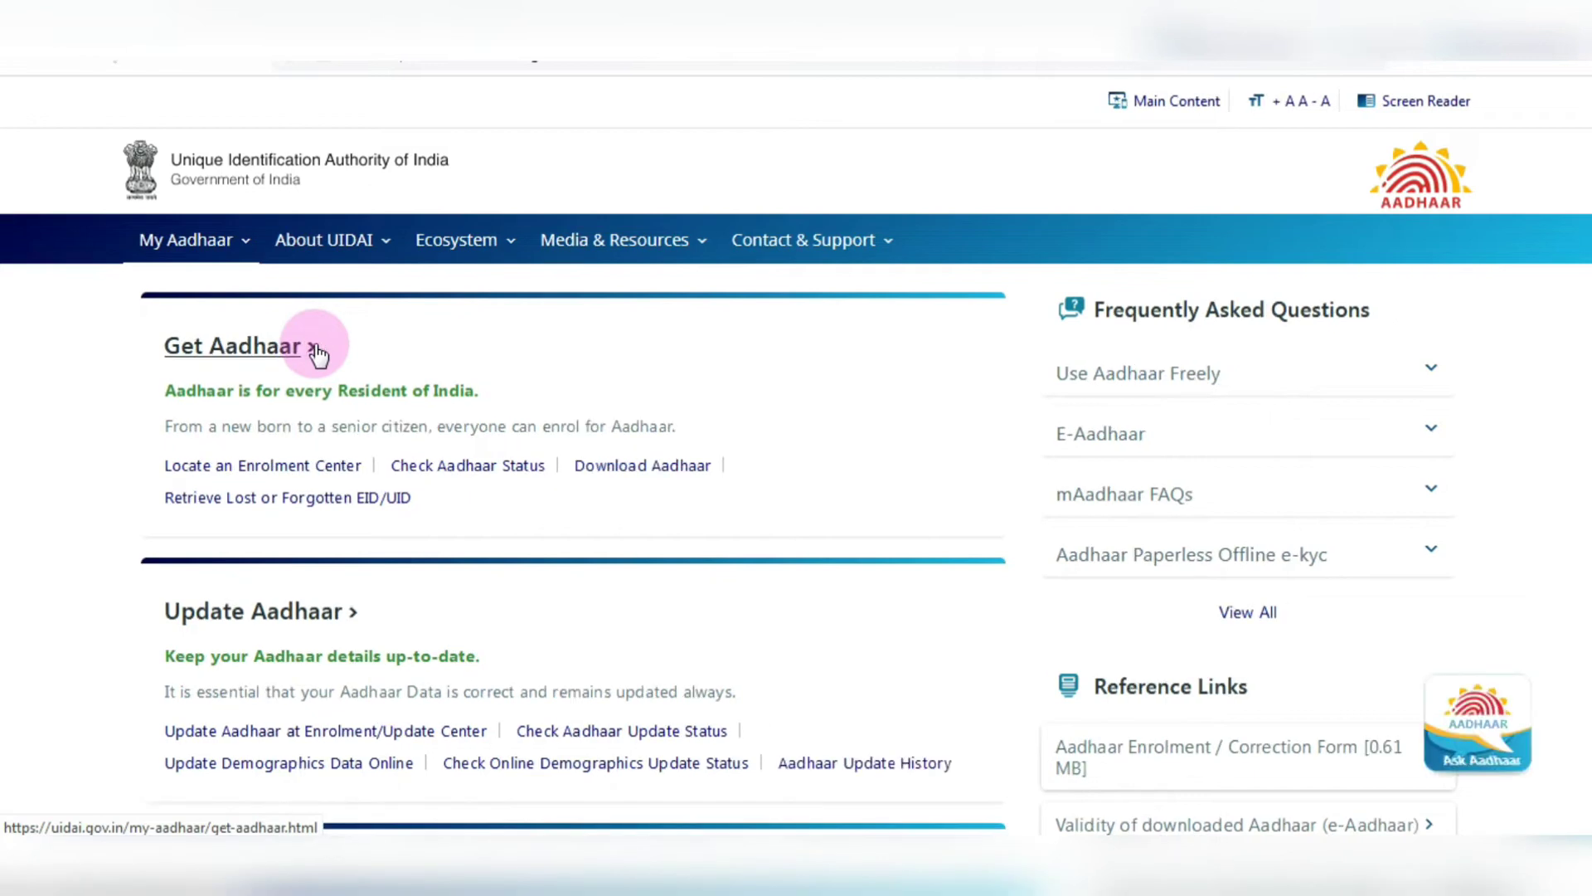
# Open 'Update Demographics Data Online' from the Update Aadhaar section to reach the myAadhaar portal
pyautogui.scroll(-2, 851, 324)
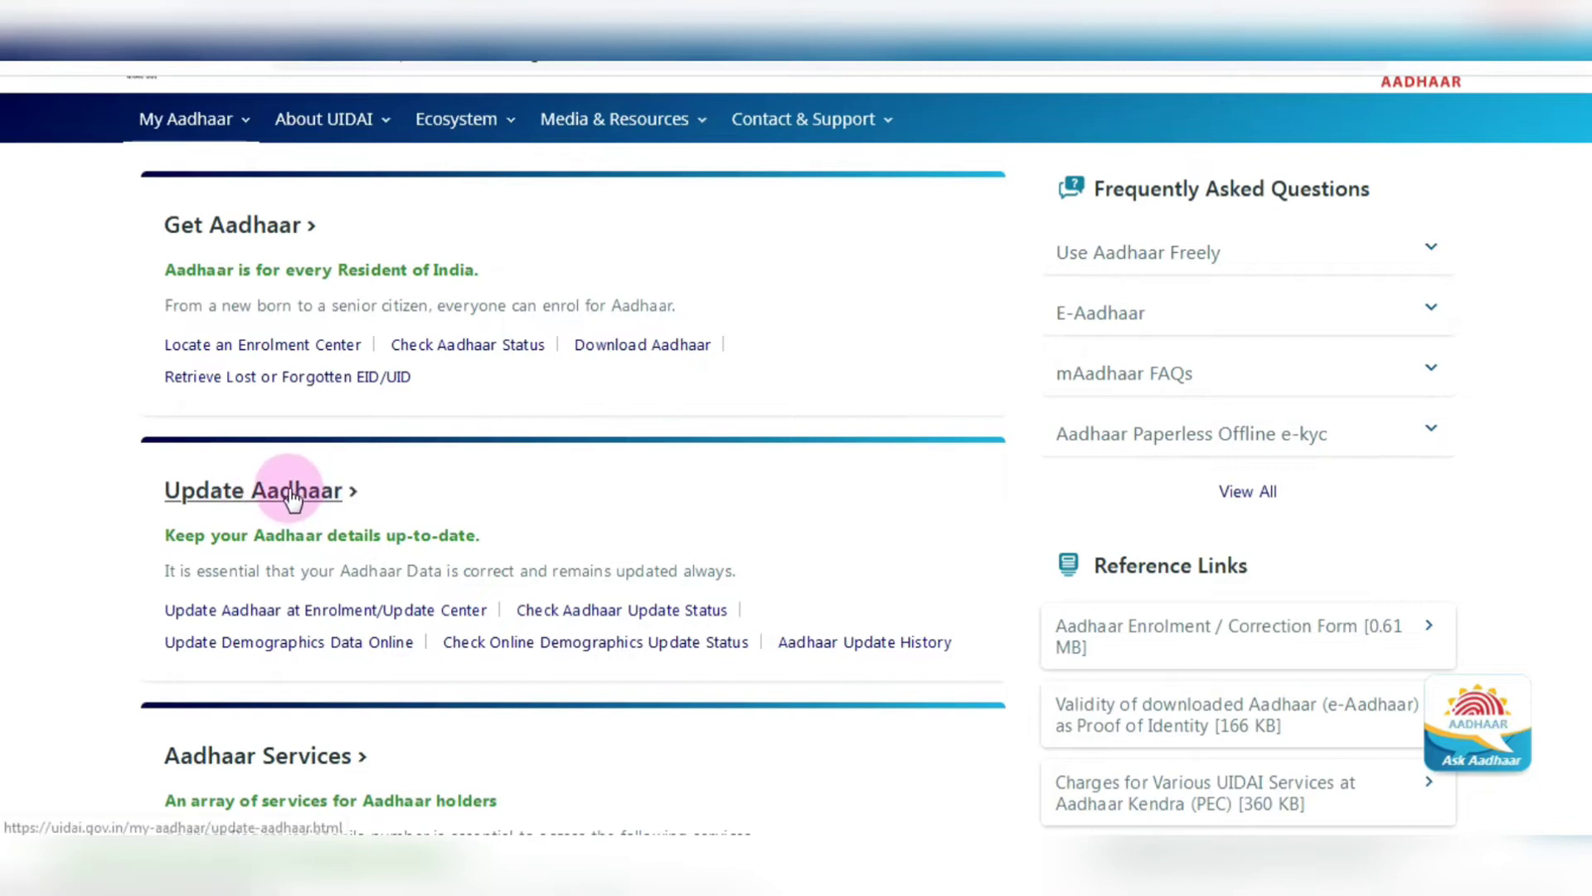
pyautogui.click(313, 644)
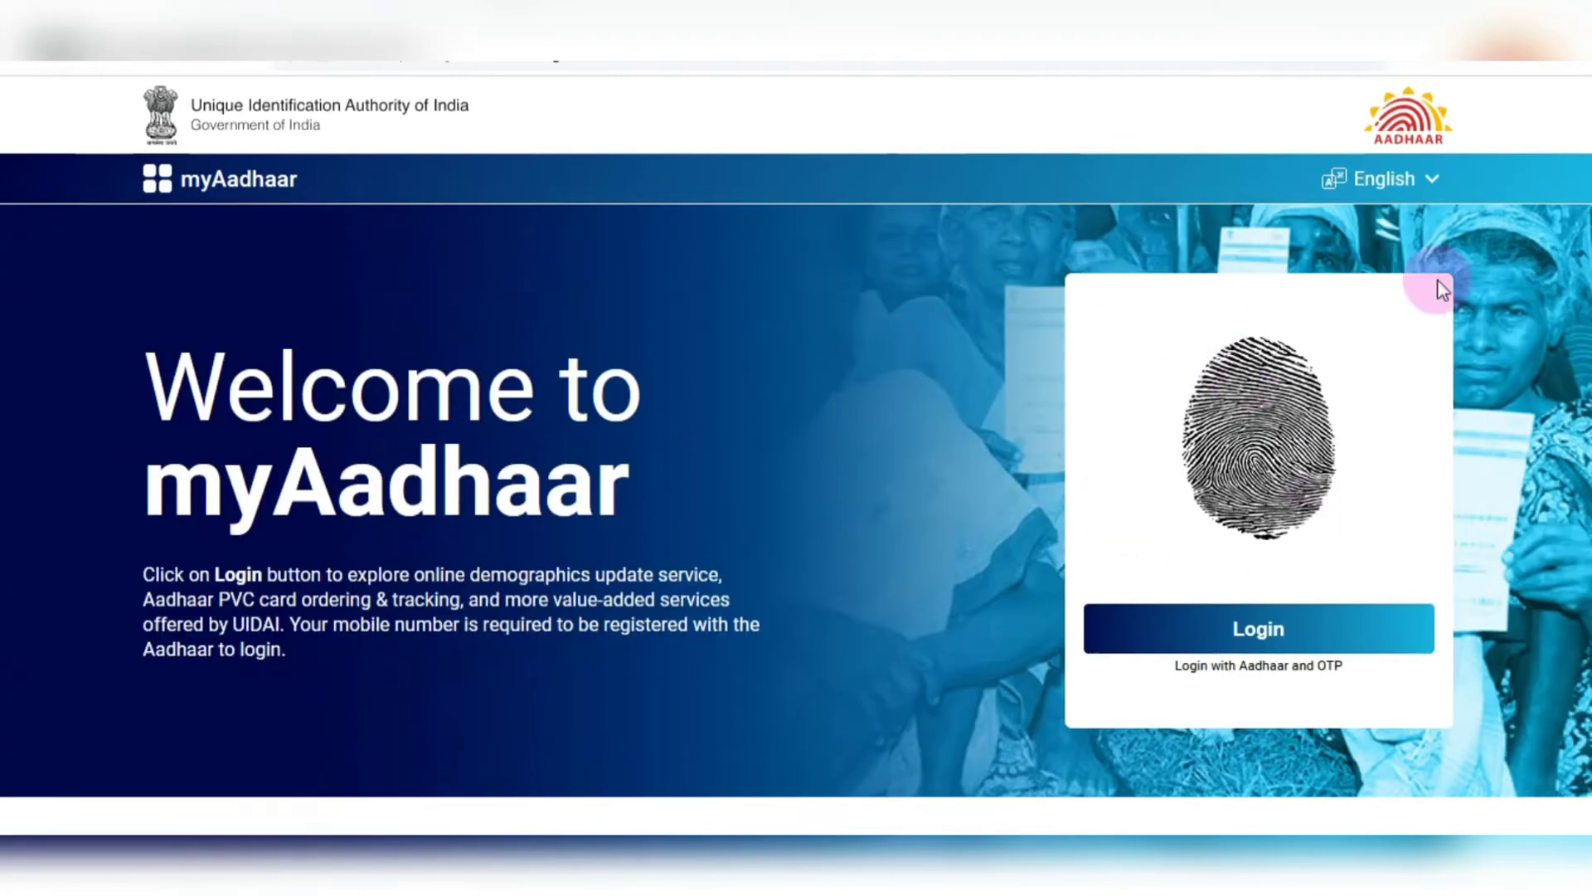
# Enter the Aadhaar number and captcha code, then request an OTP to the registered mobile
pyautogui.click(1262, 637)
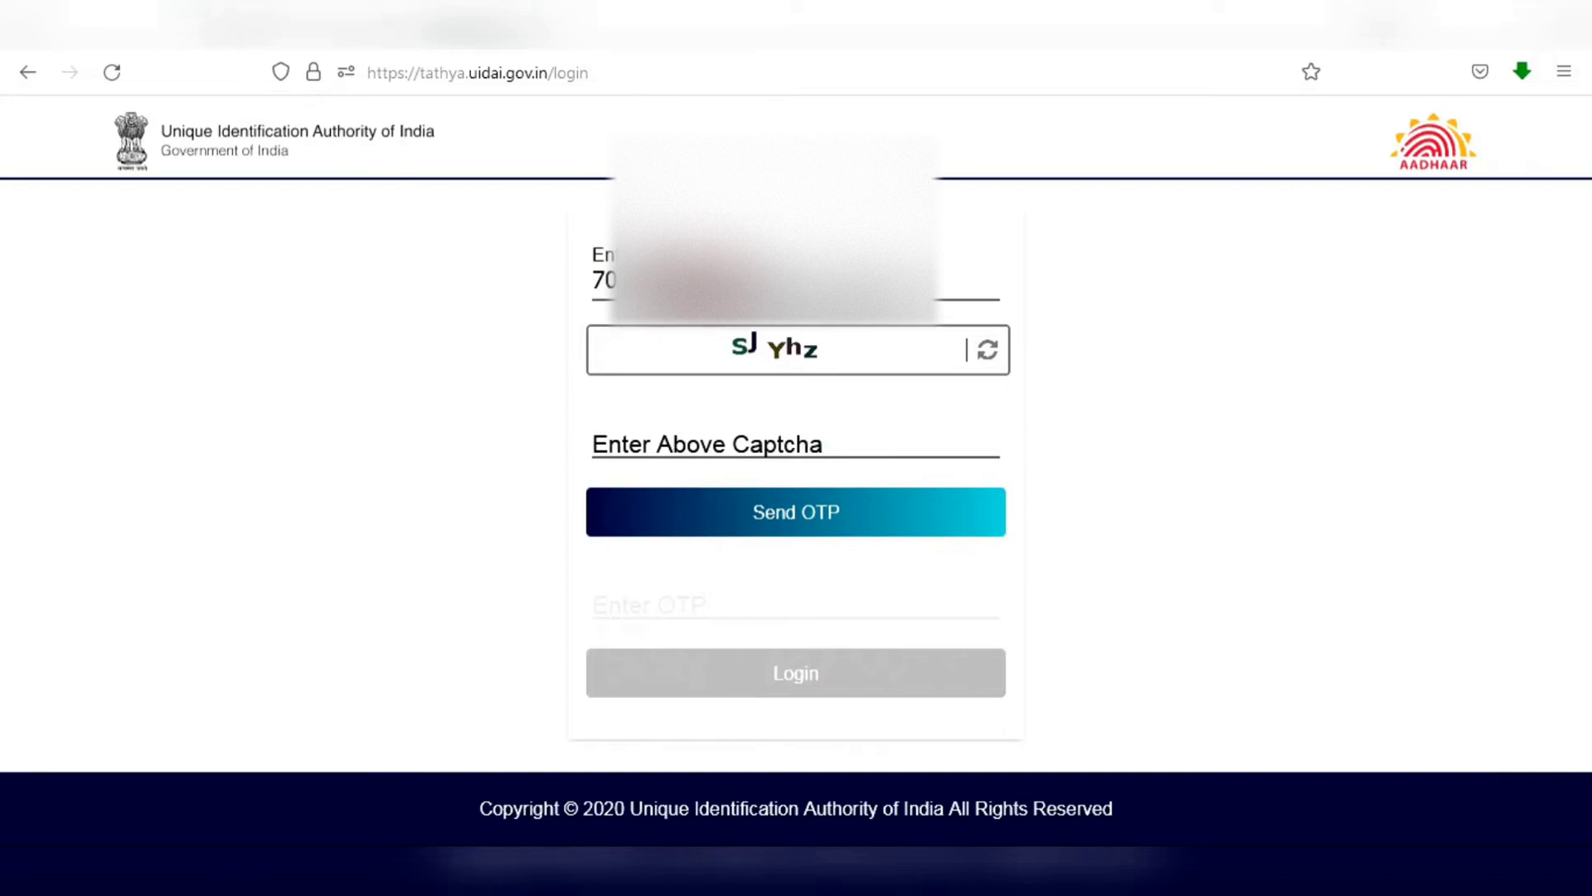
pyautogui.click(789, 440)
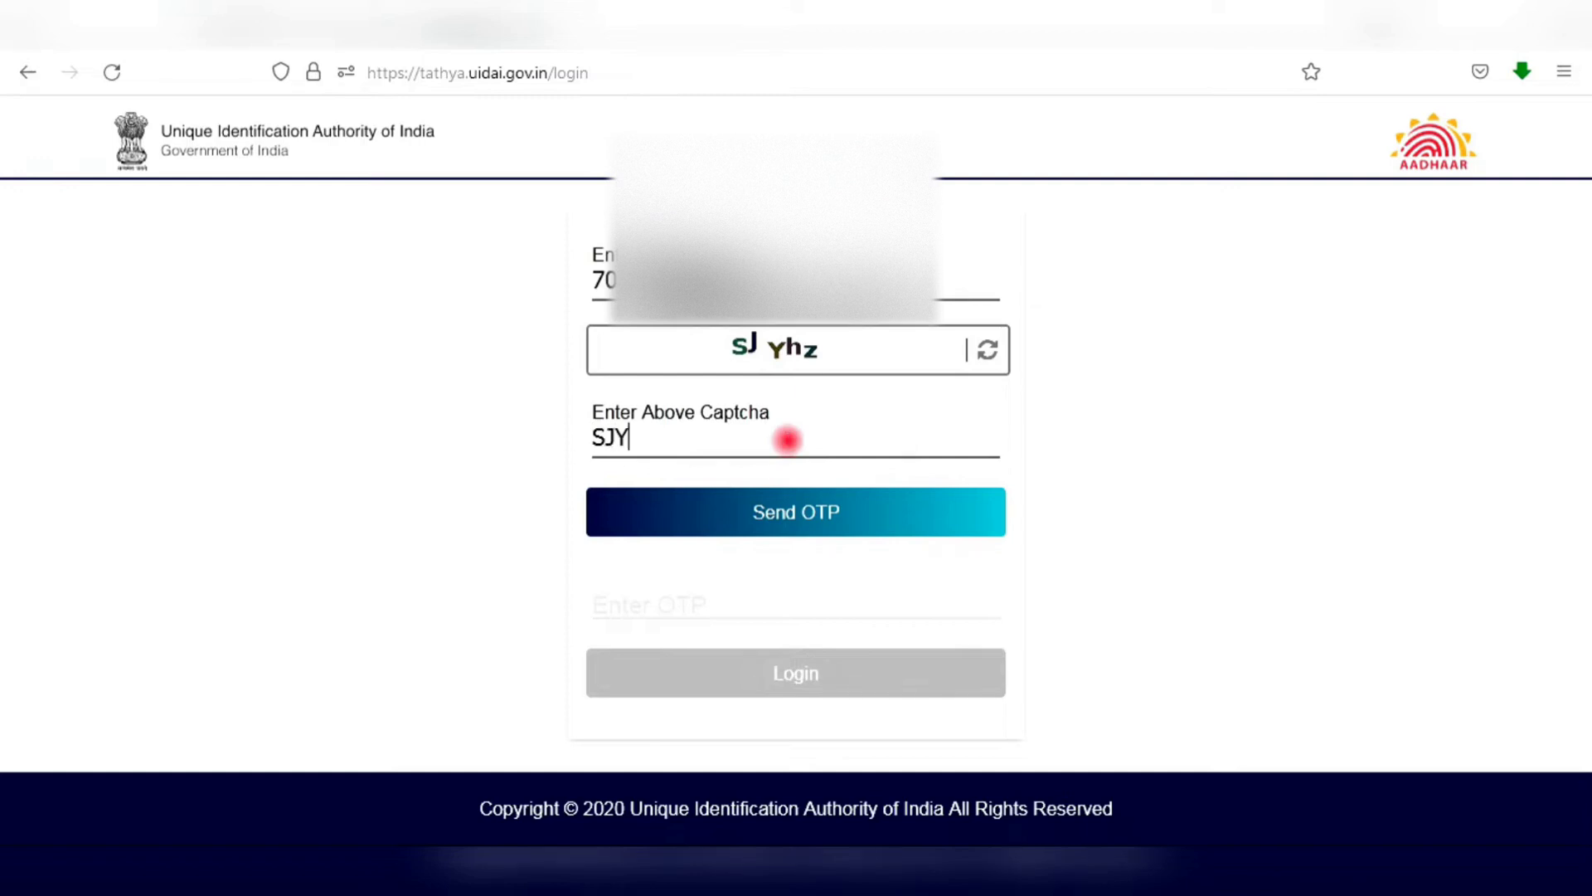
pyautogui.click(796, 522)
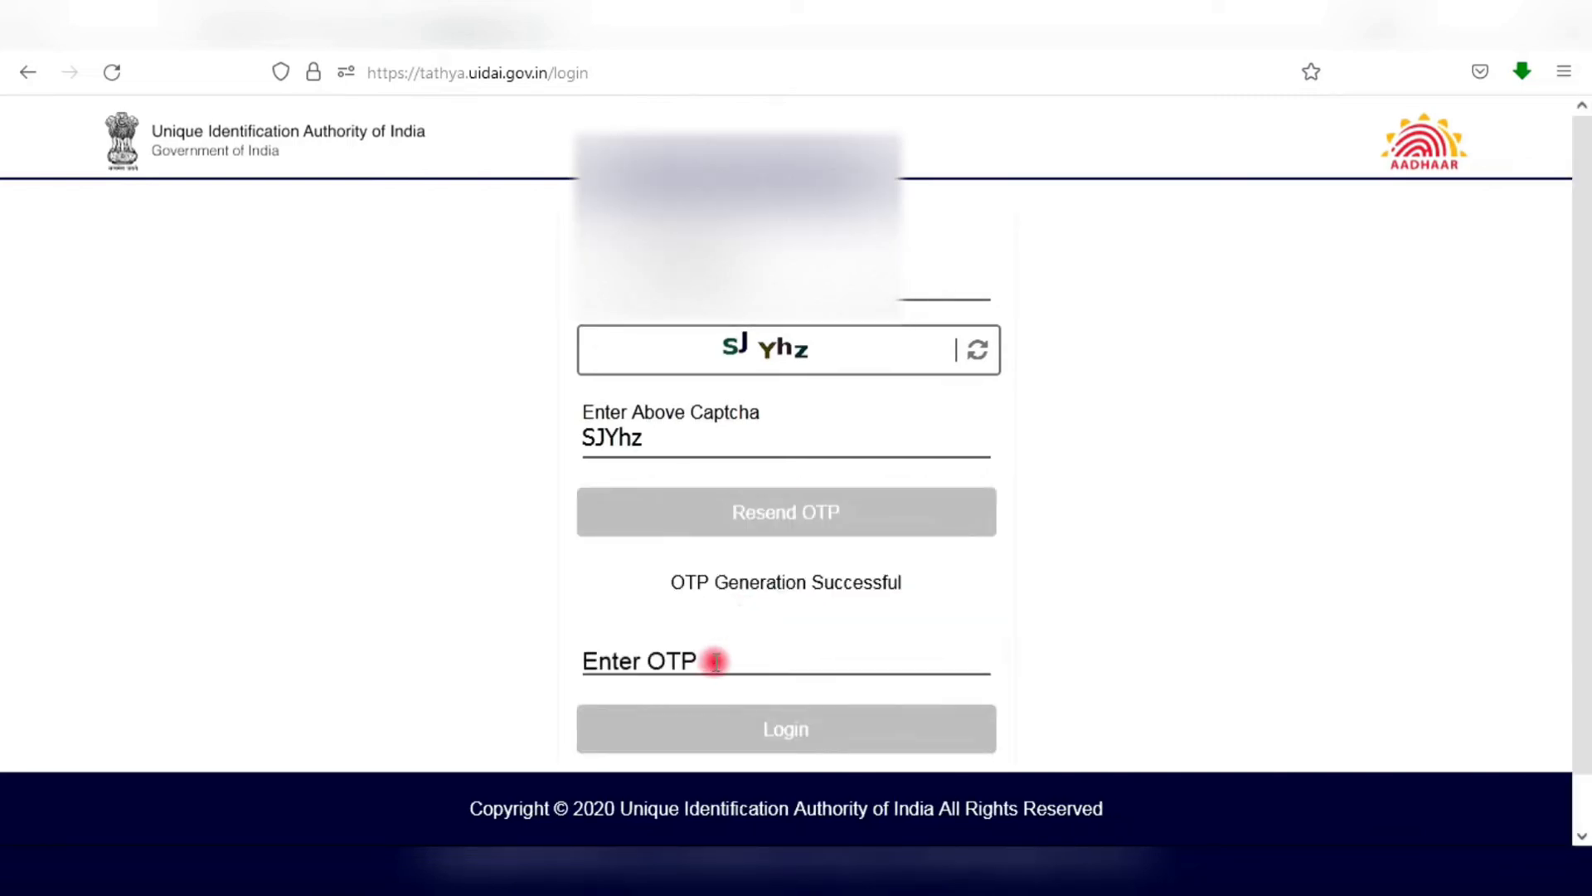
# Enter the received one-time password and submit the login
pyautogui.click(713, 663)
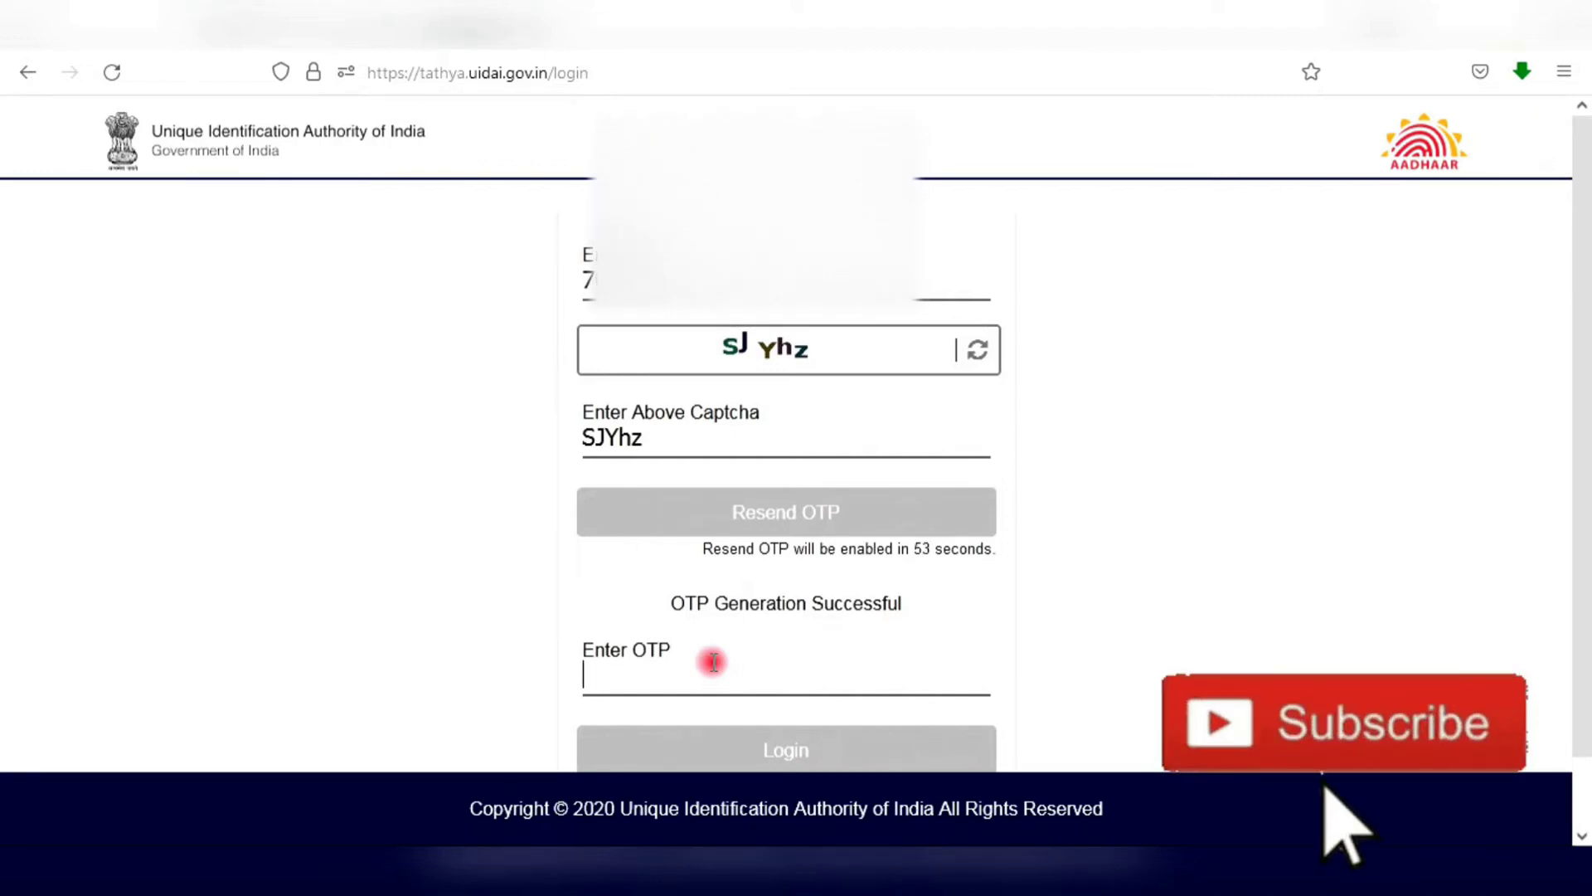
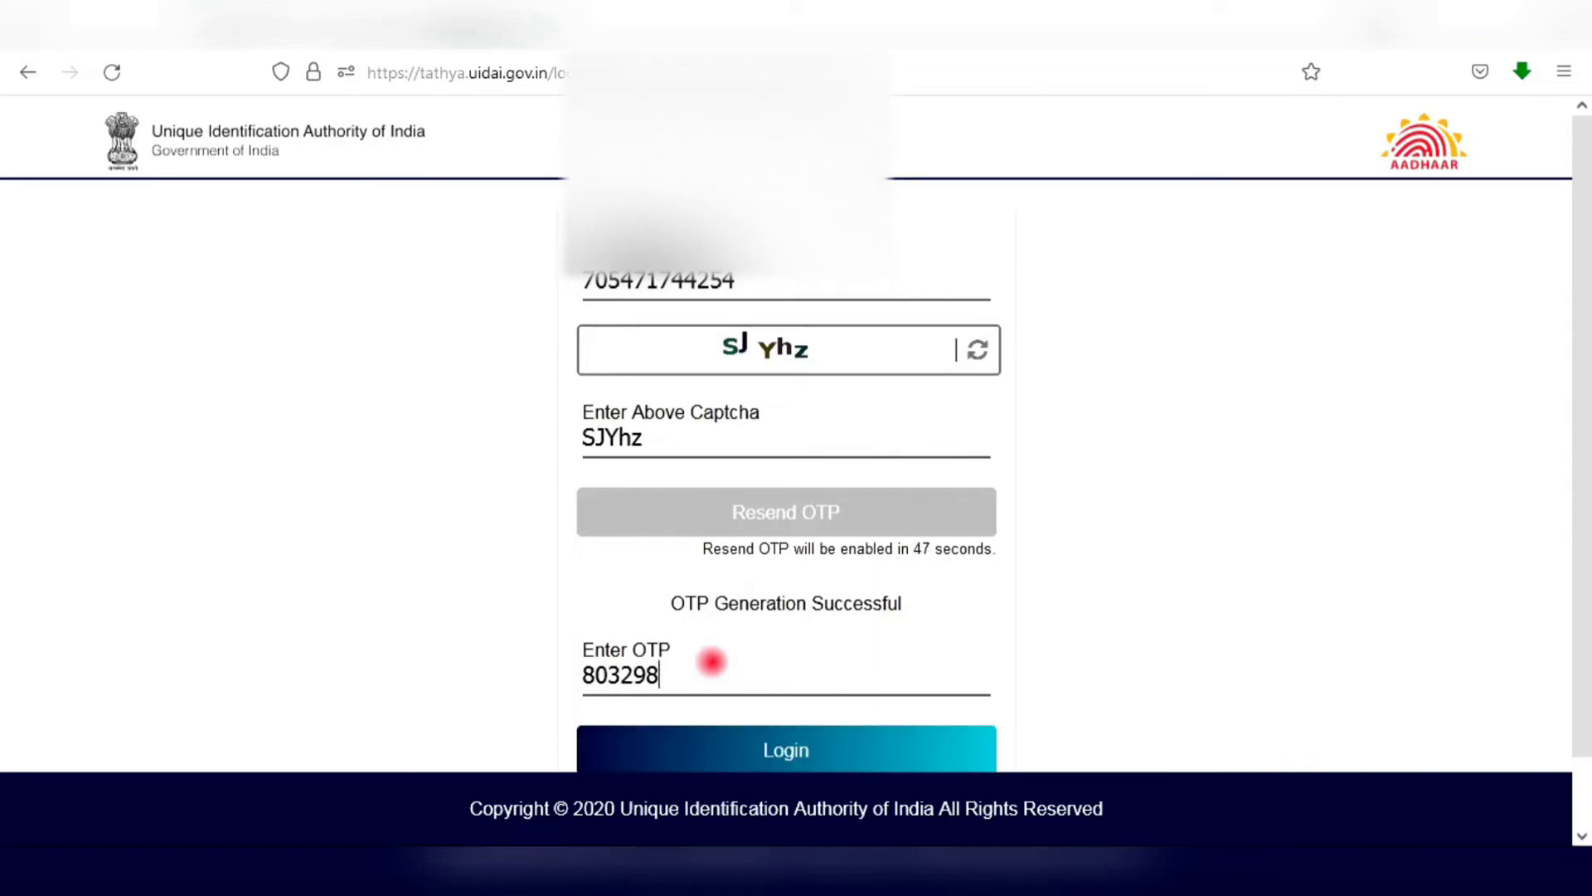
pyautogui.scroll(-1, 1236, 537)
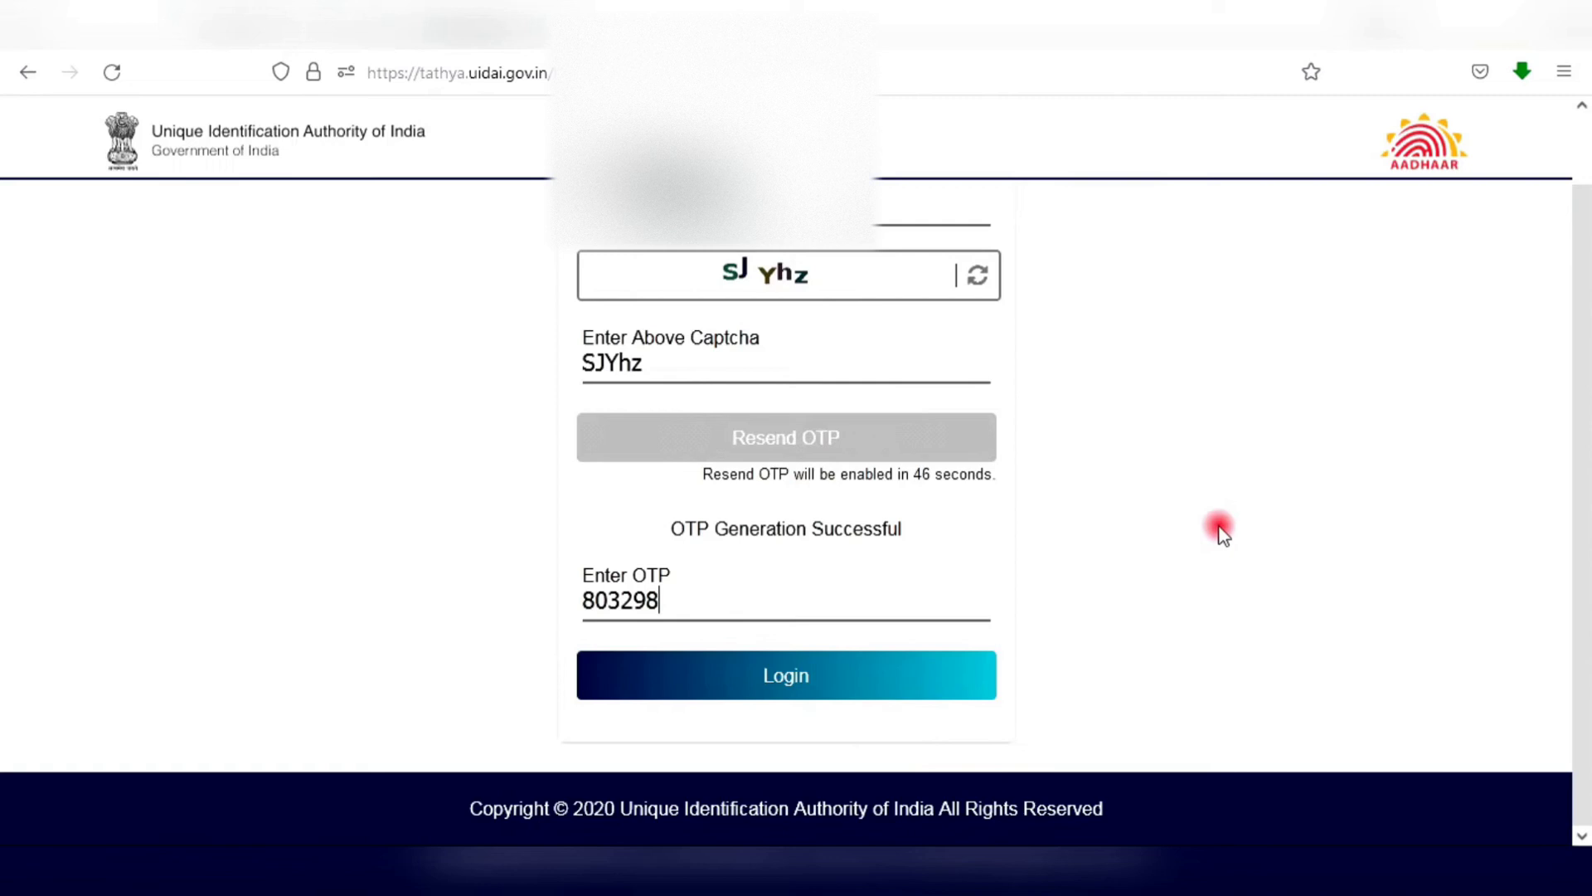
pyautogui.click(784, 680)
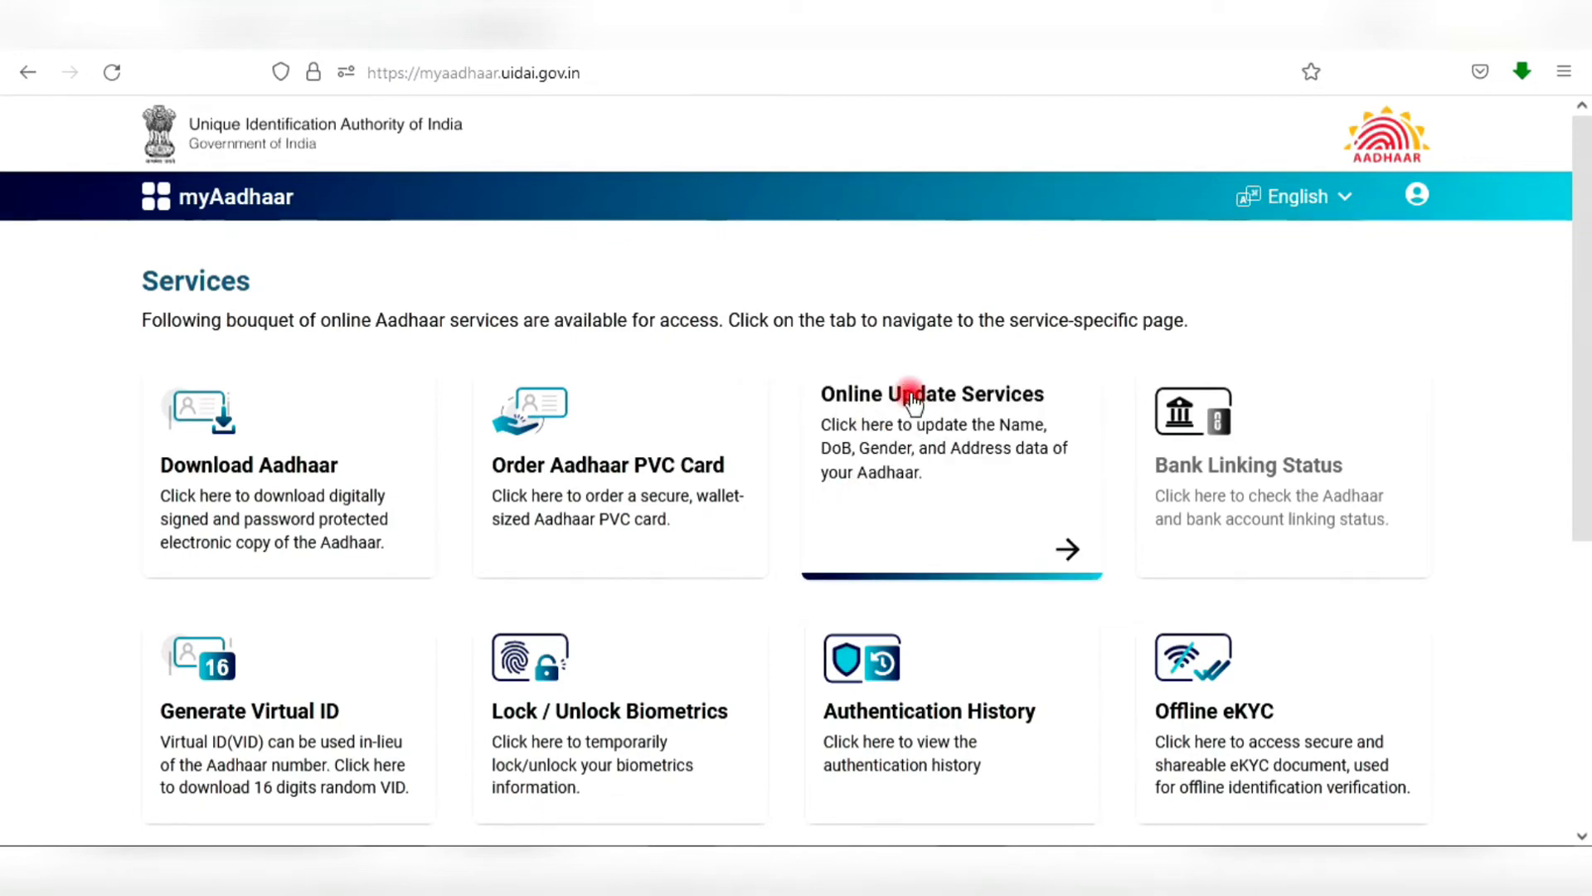
# Go to Online Update Services and pick the Update Aadhaar Online card
pyautogui.click(912, 399)
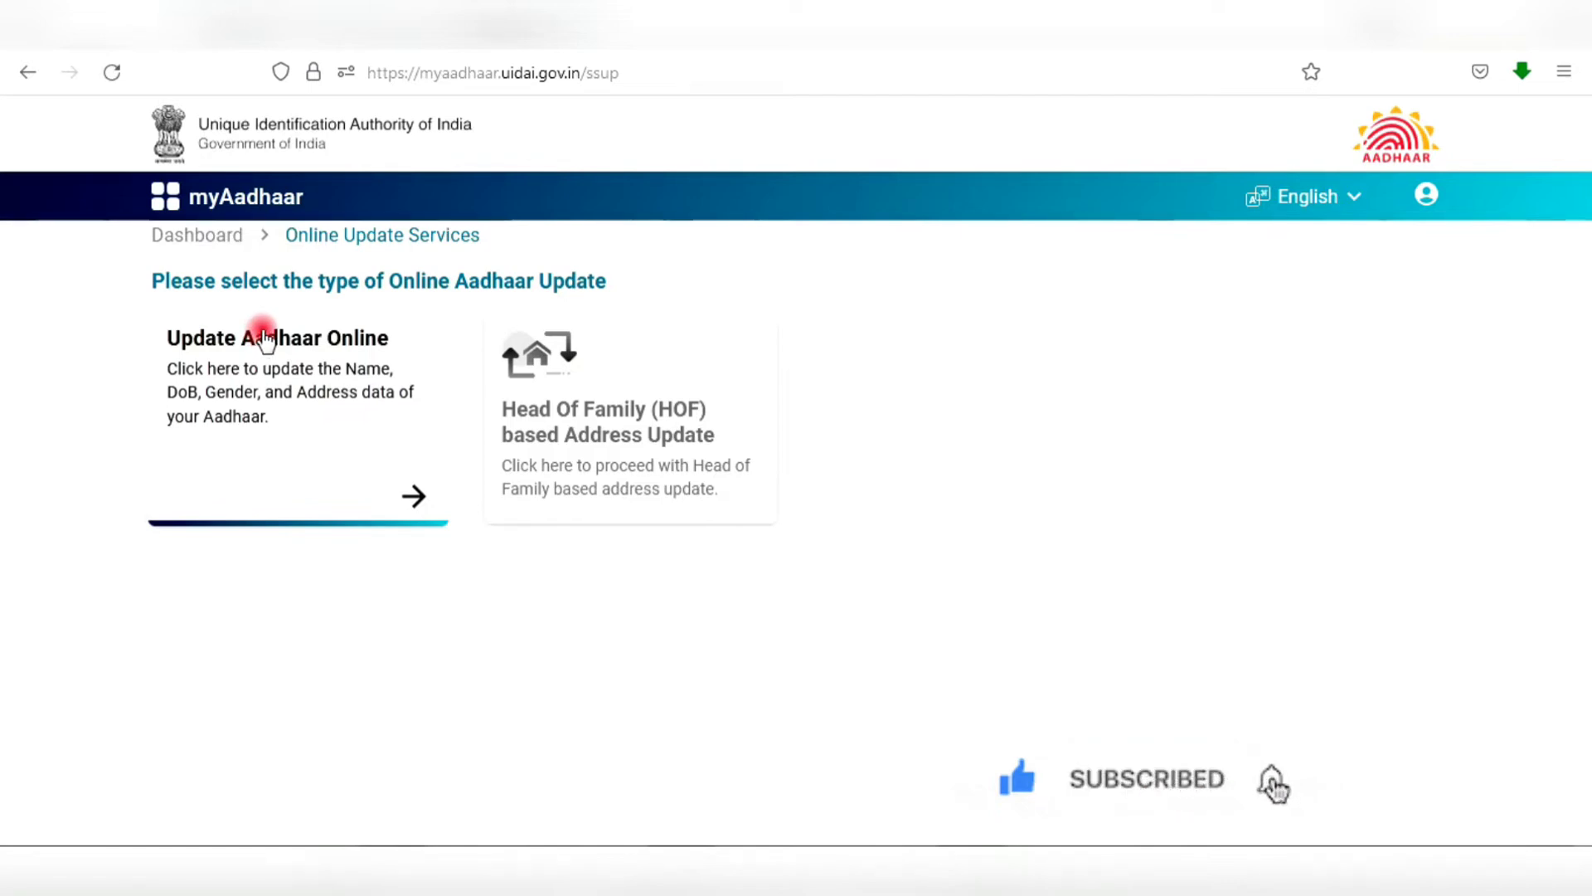
pyautogui.click(264, 340)
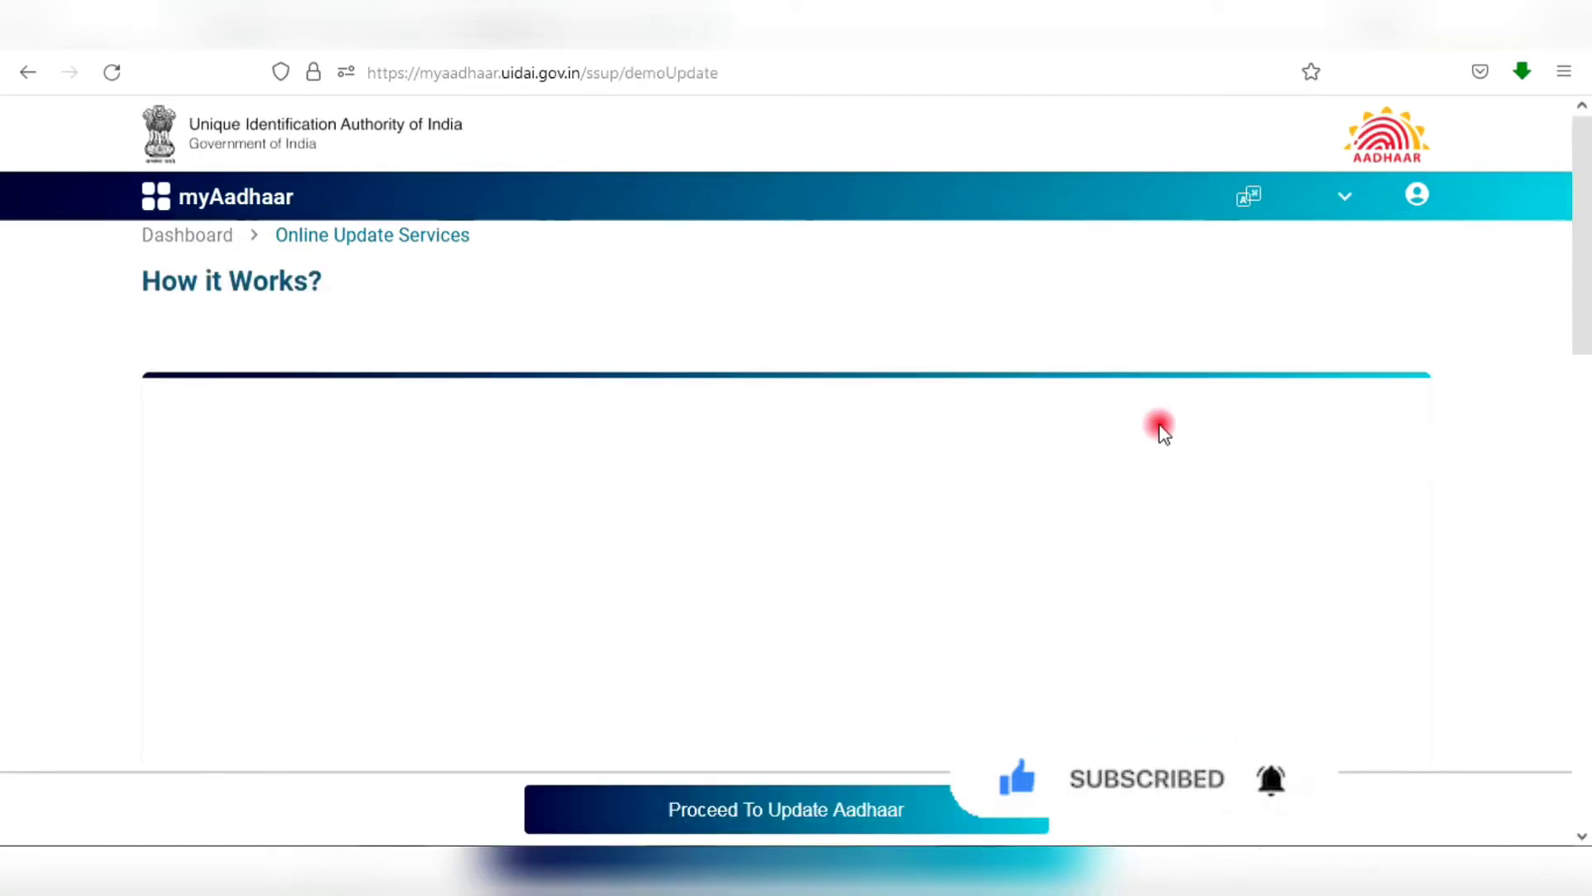
# Proceed past How it Works, tick Name as the detail to update, and open the new Name field
pyautogui.scroll(-6, 780, 497)
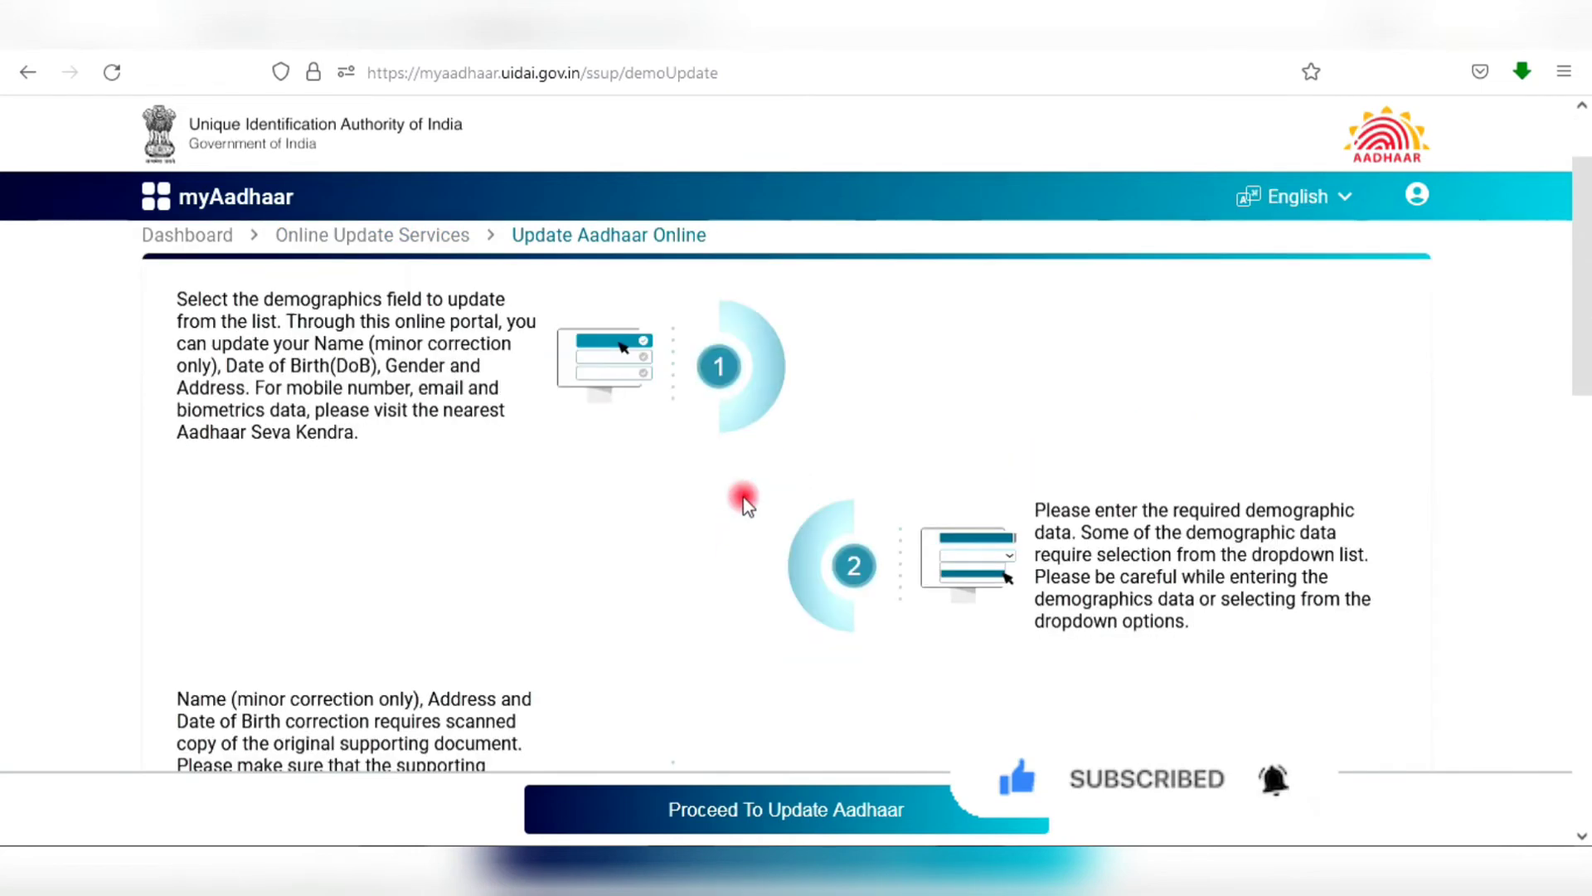
pyautogui.scroll(-2, 751, 768)
pyautogui.click(729, 813)
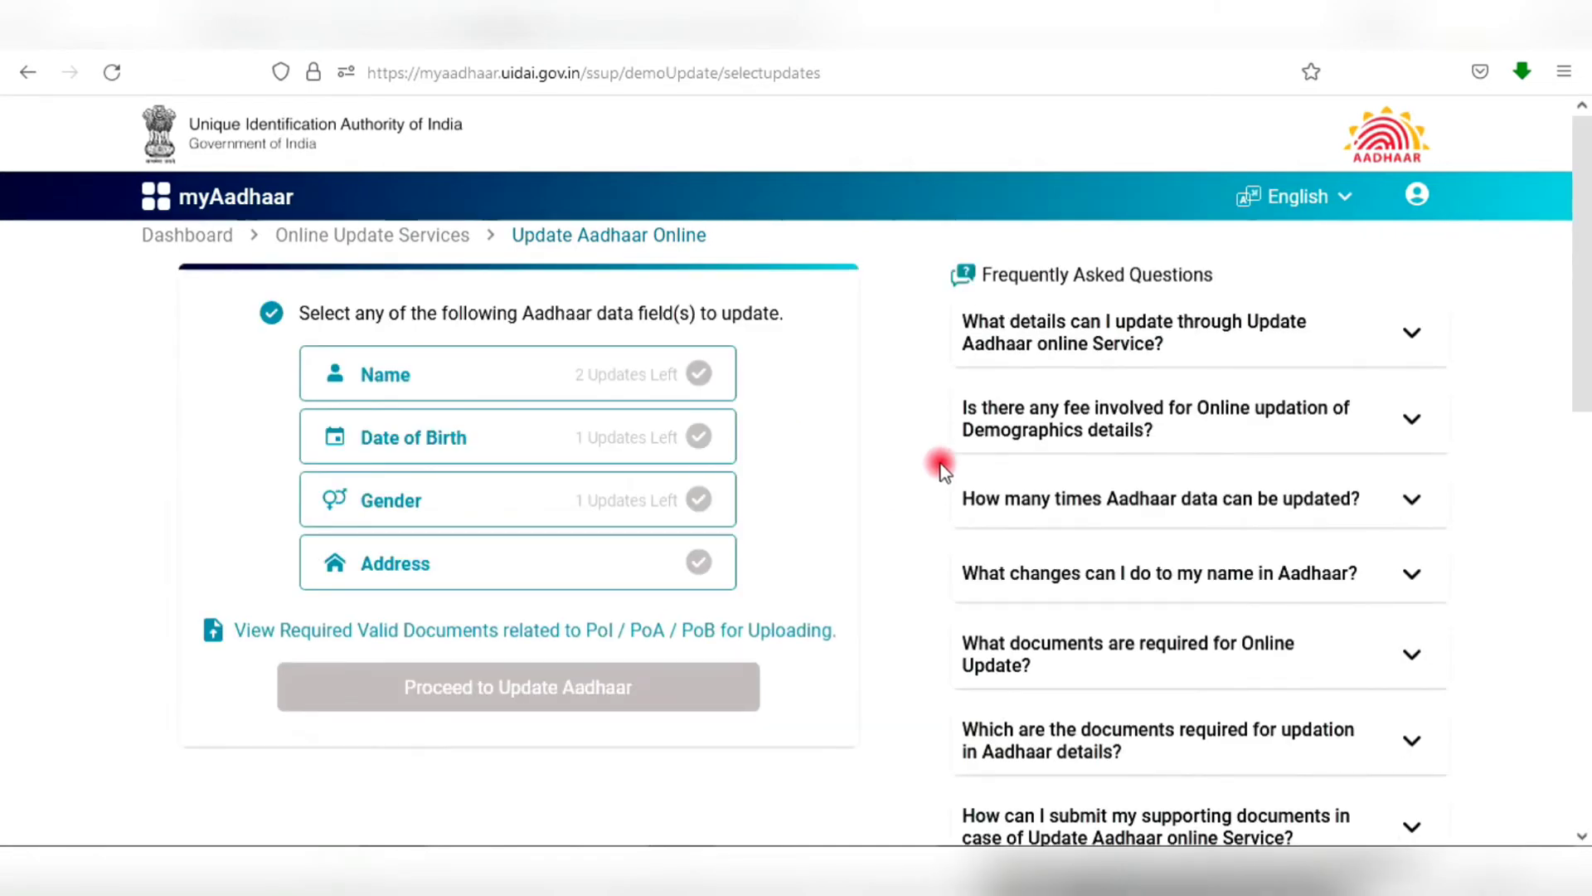
pyautogui.click(397, 379)
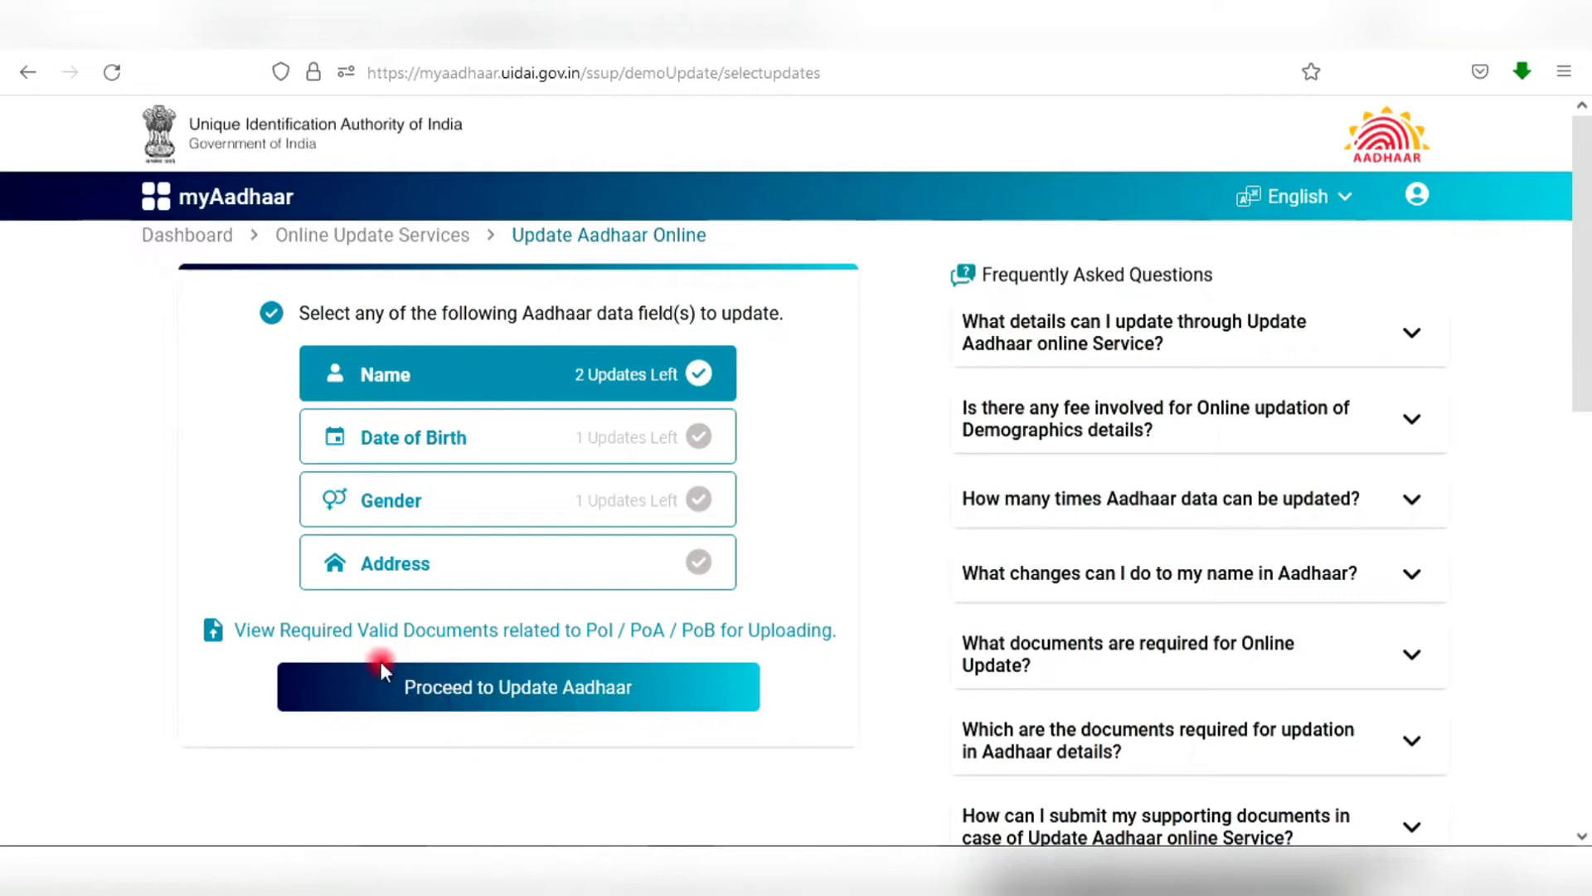
pyautogui.click(469, 690)
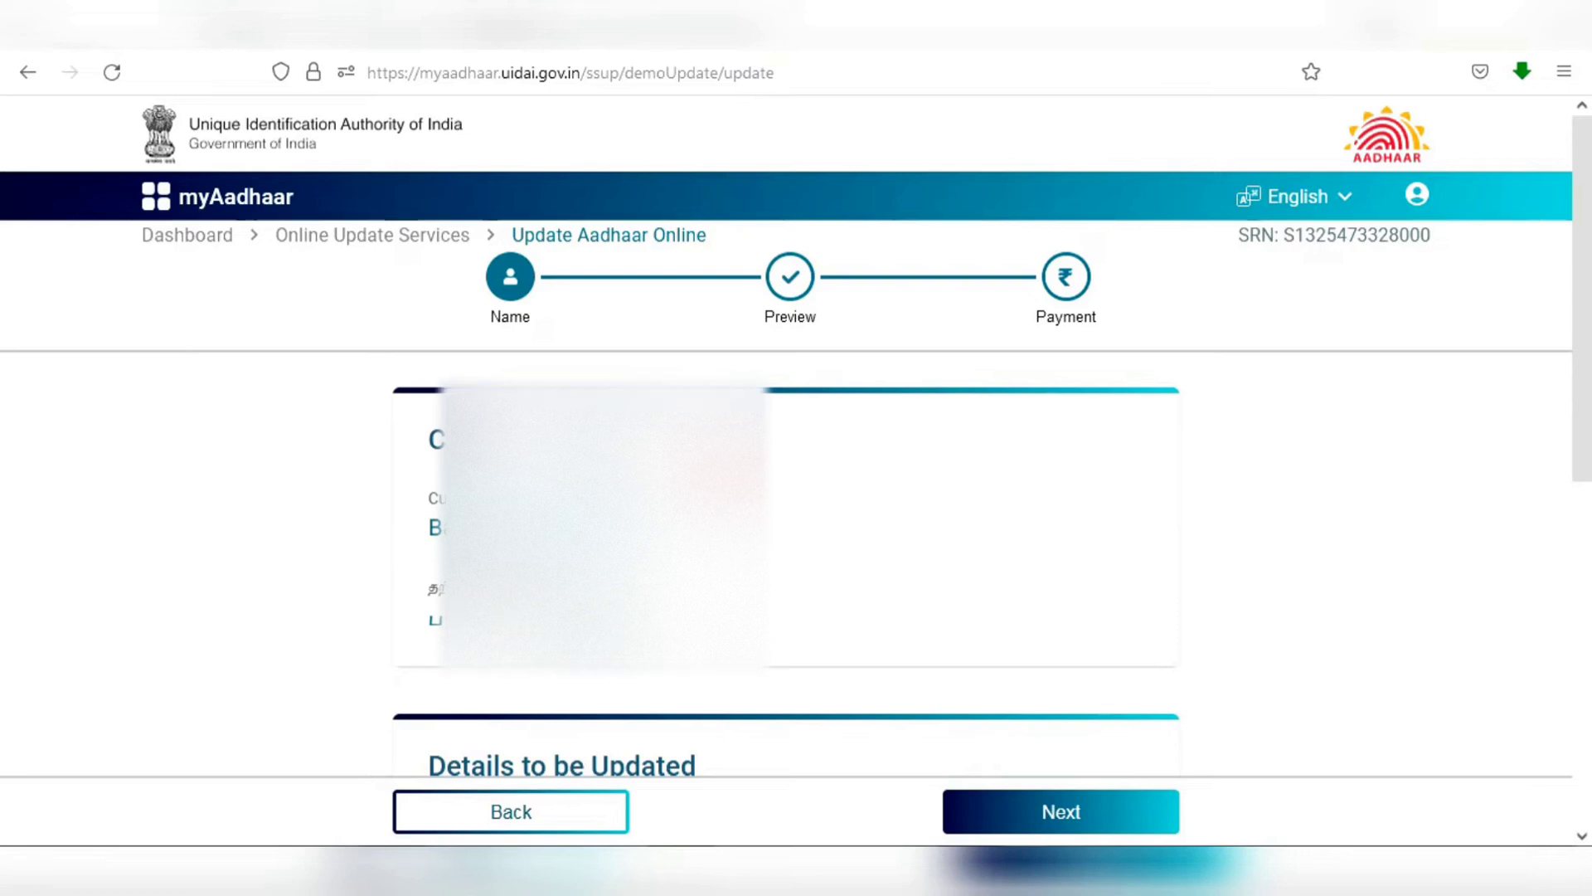
pyautogui.scroll(-3, 786, 540)
pyautogui.click(603, 622)
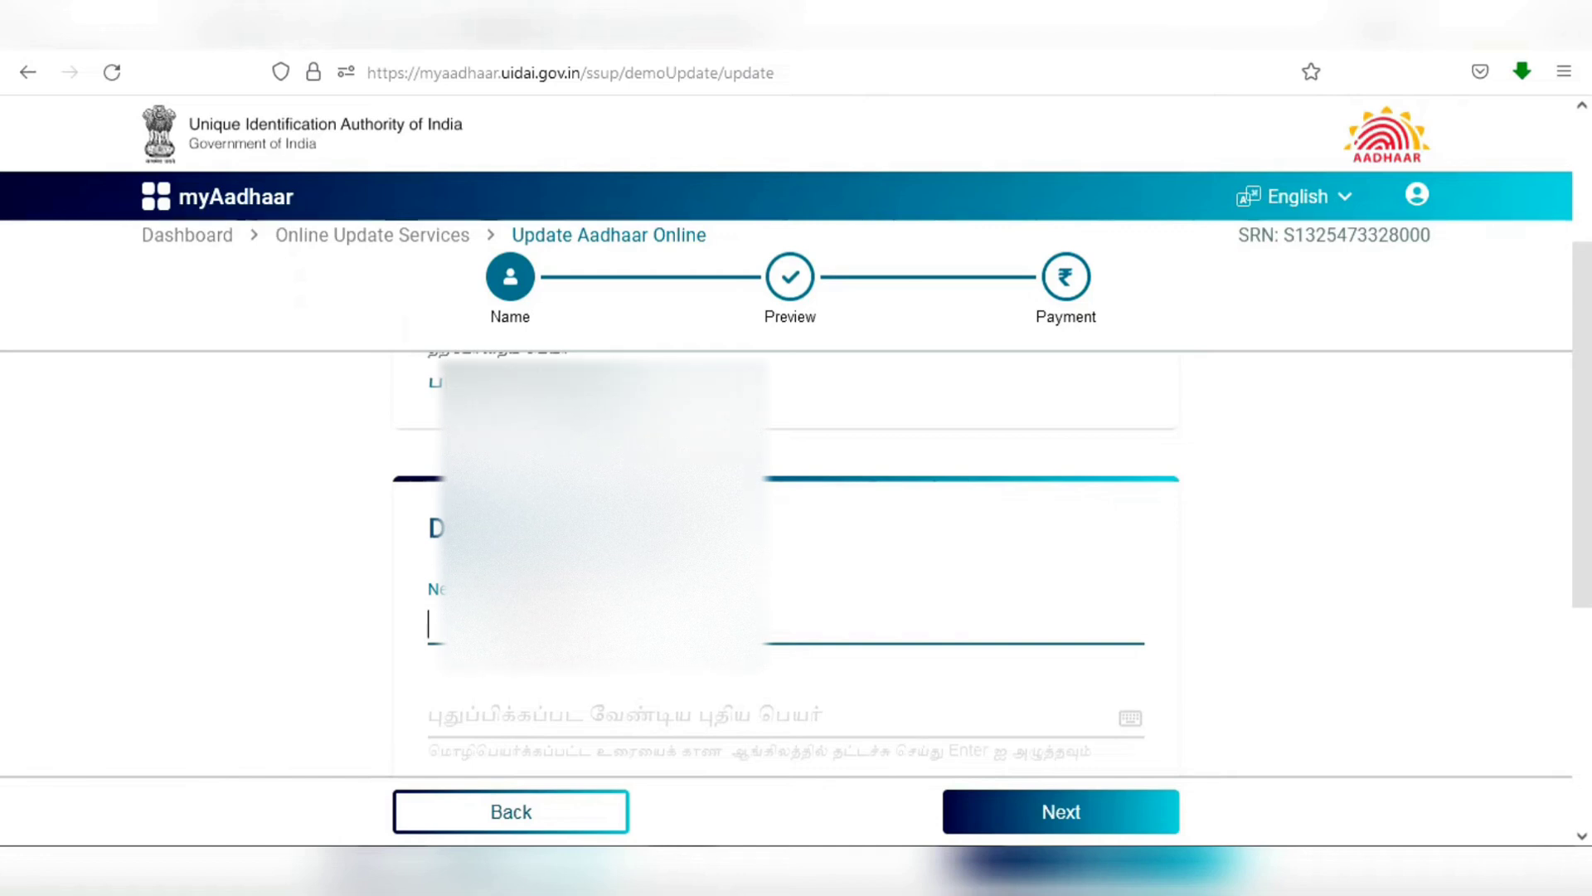
# Type the new name into the English and Tamil name fields
pyautogui.write('B')
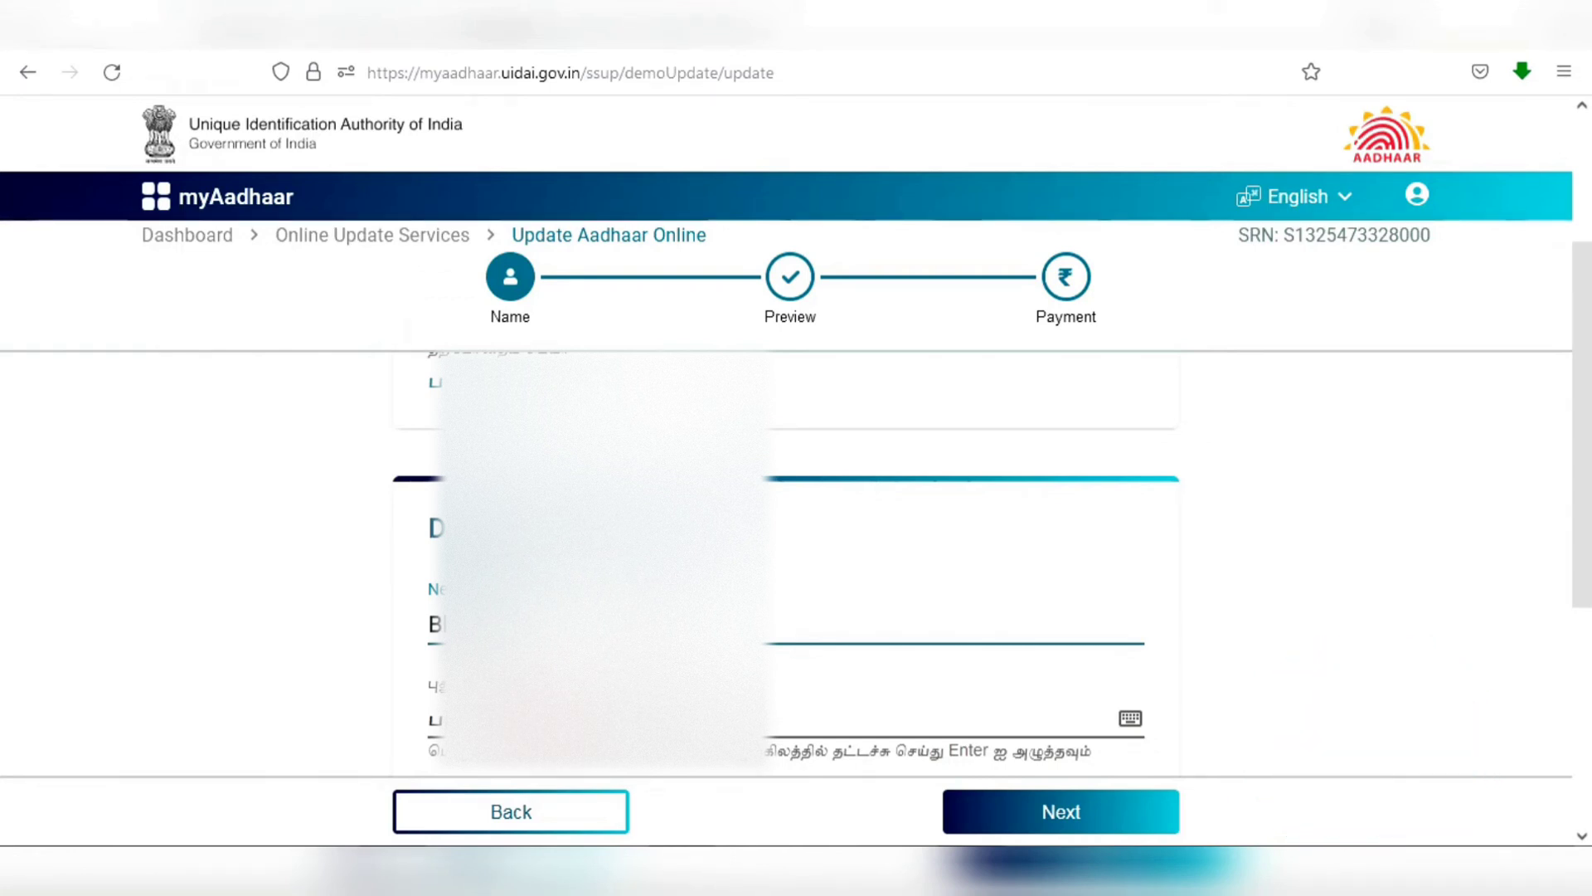
pyautogui.click(821, 631)
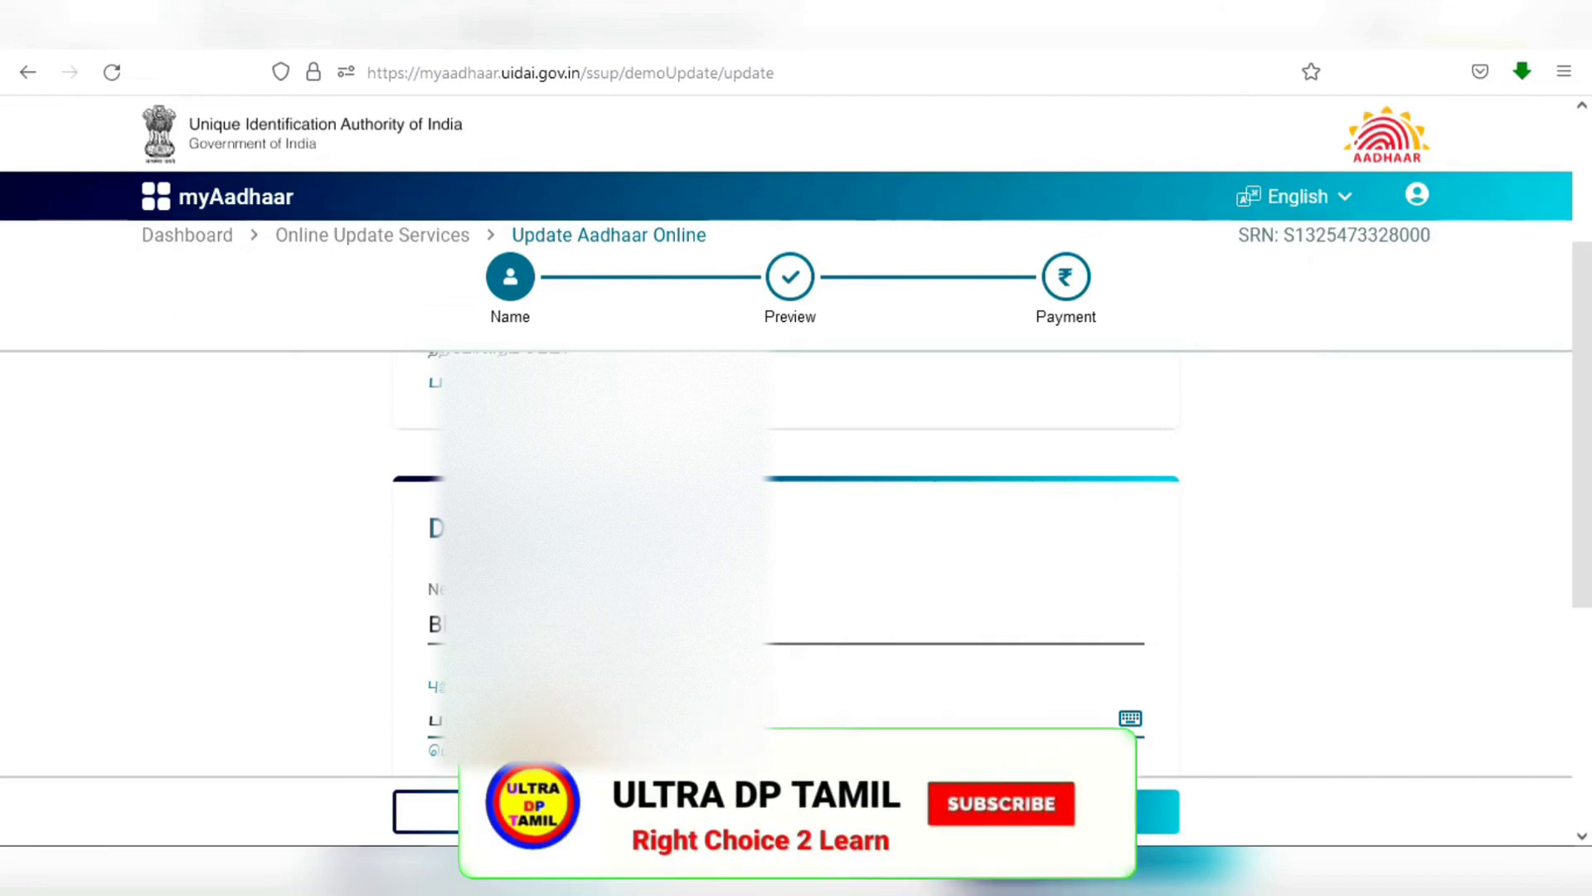
pyautogui.scroll(-3, 770, 558)
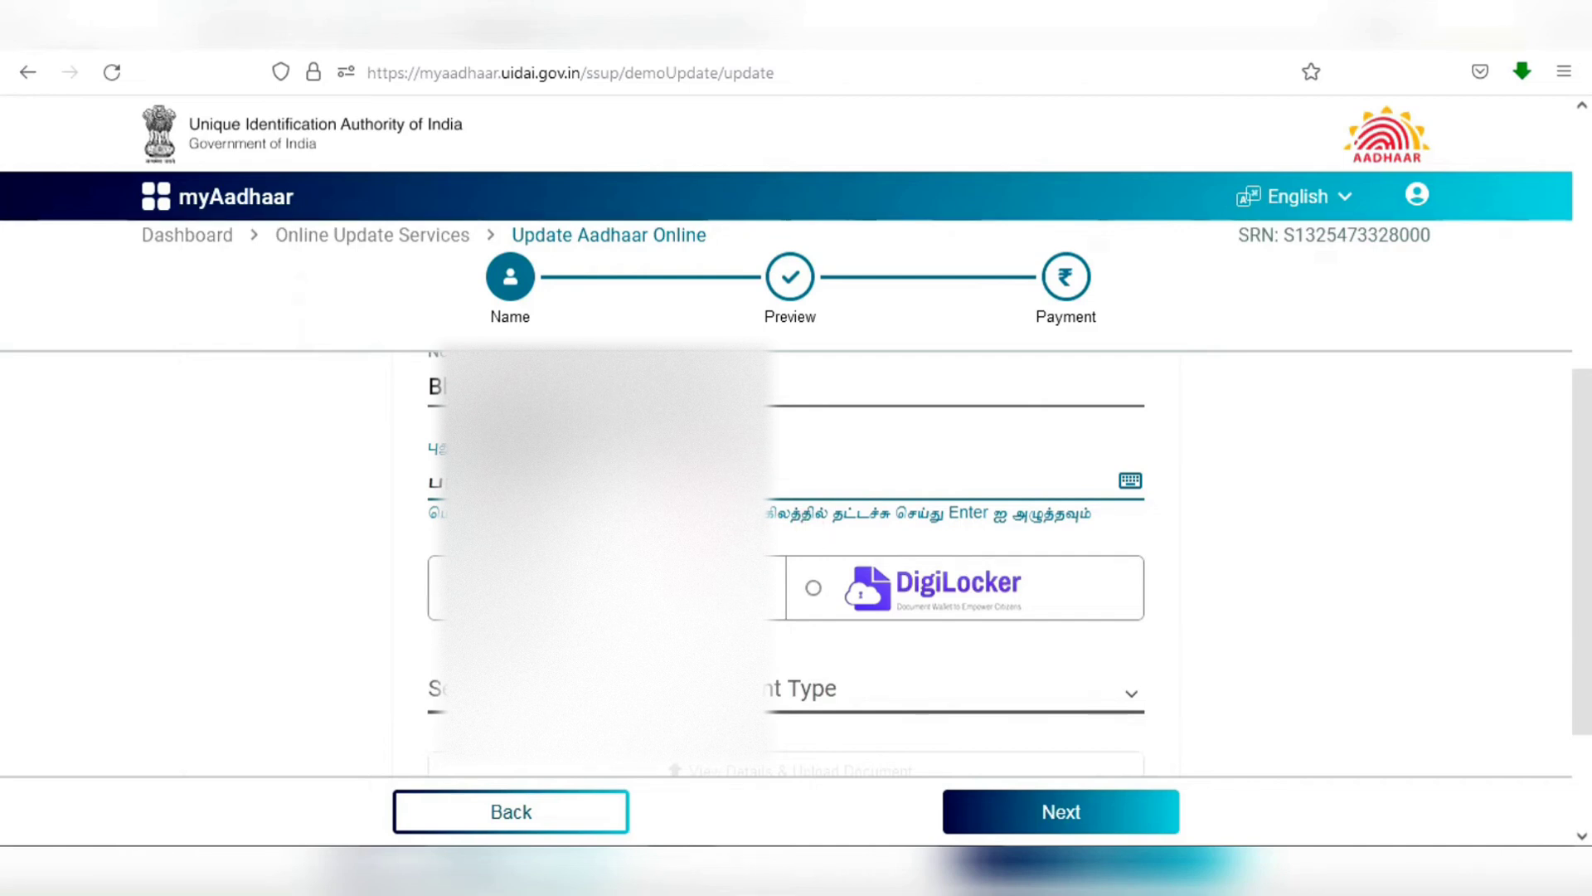
# Choose Secondary School Leaving Certificate or Book as the supporting document and open View Details & Upload Document
pyautogui.scroll(-2, 787, 557)
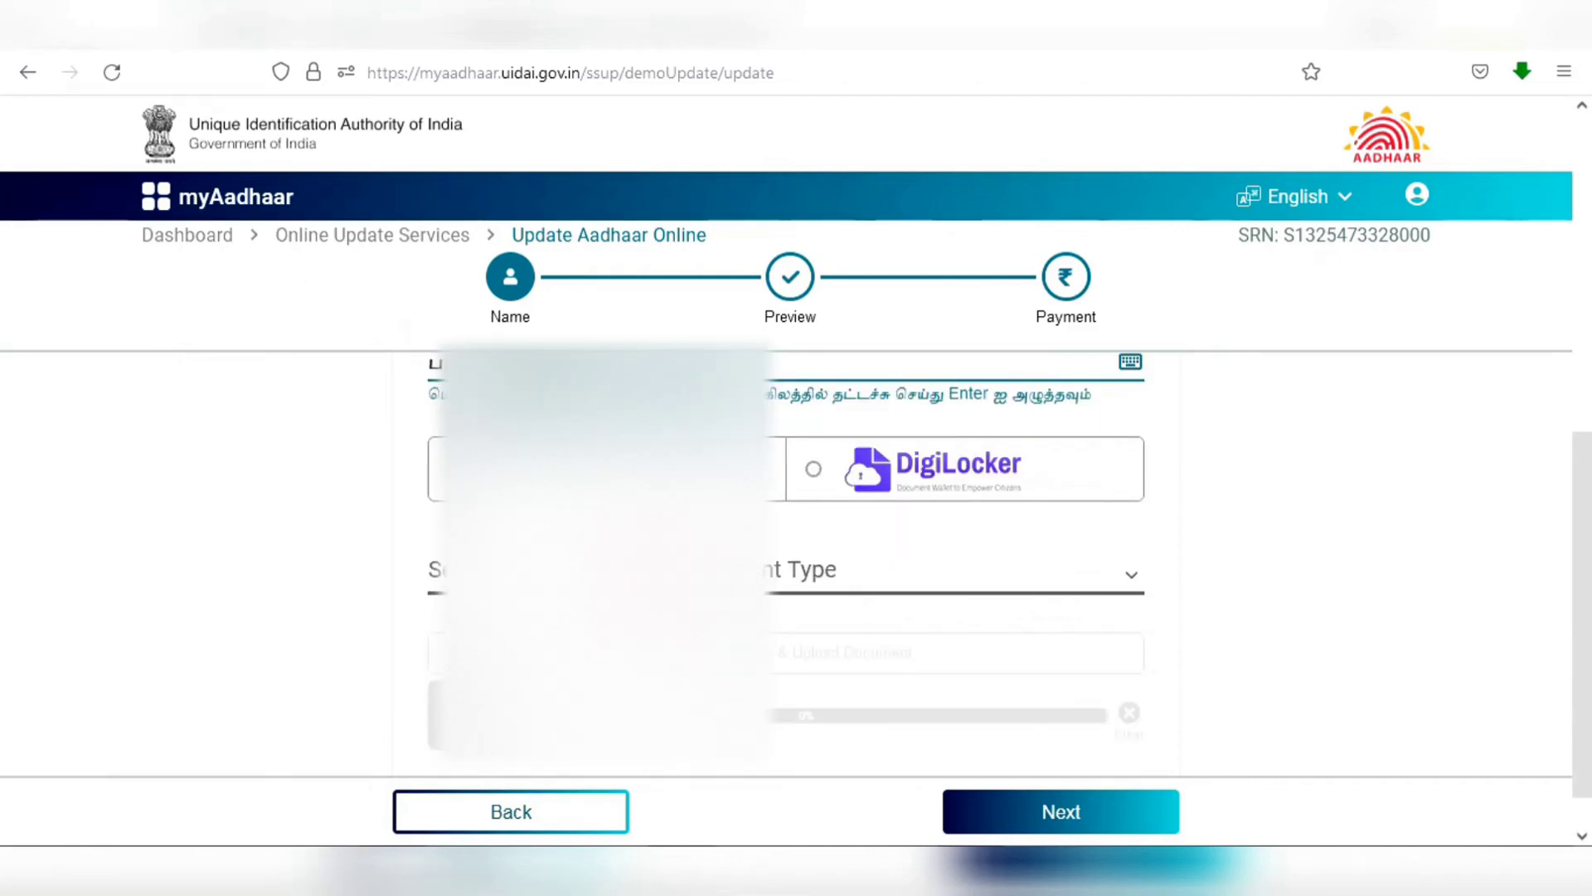
pyautogui.scroll(-1, 1322, 501)
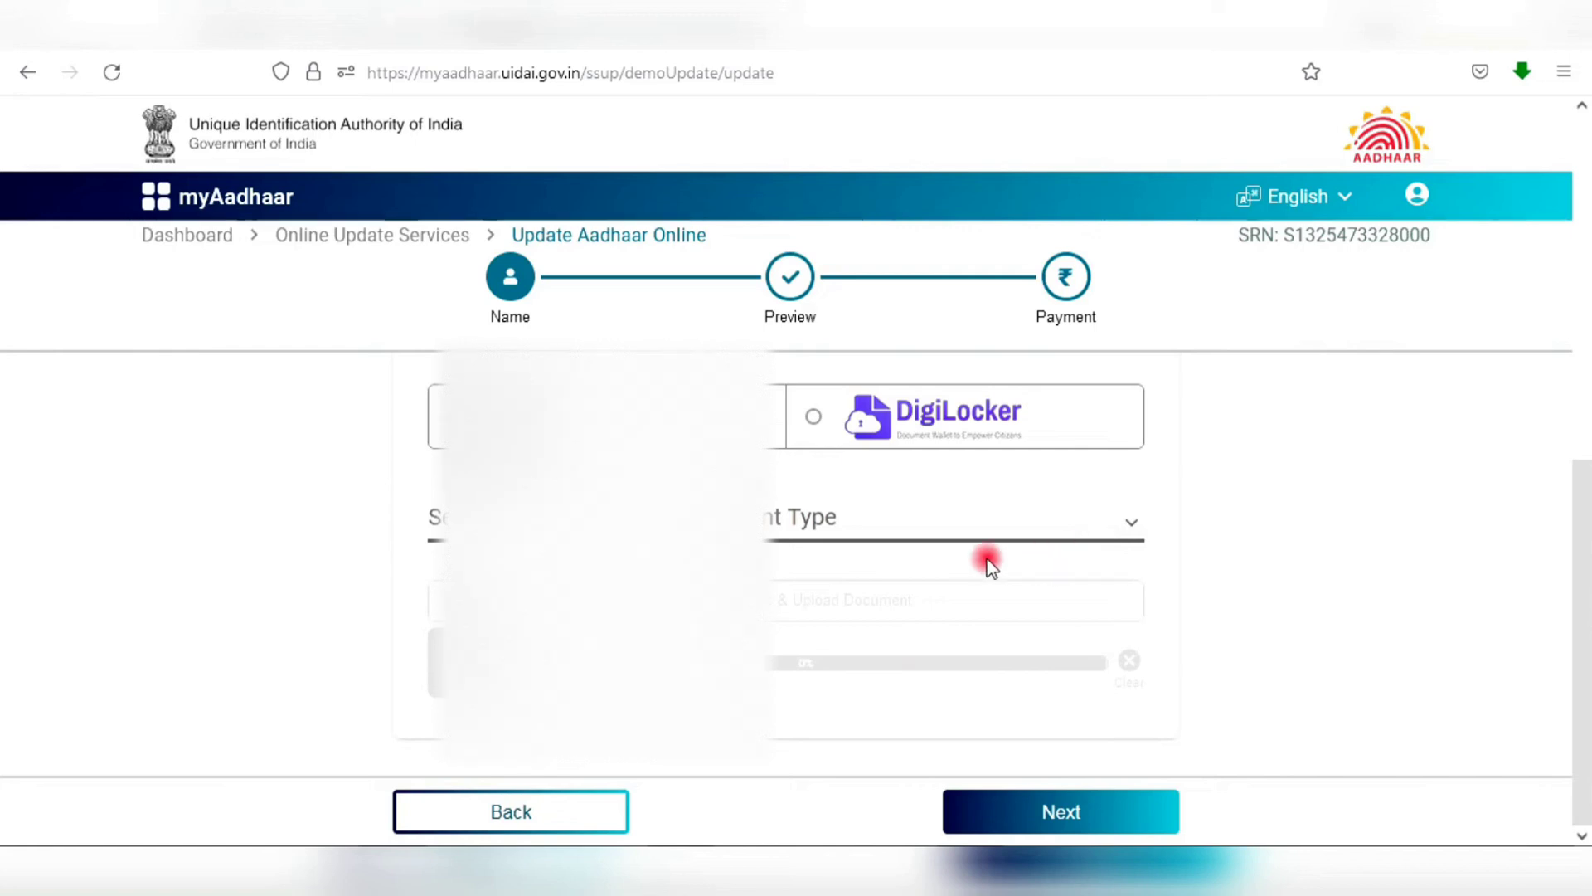
pyautogui.click(608, 520)
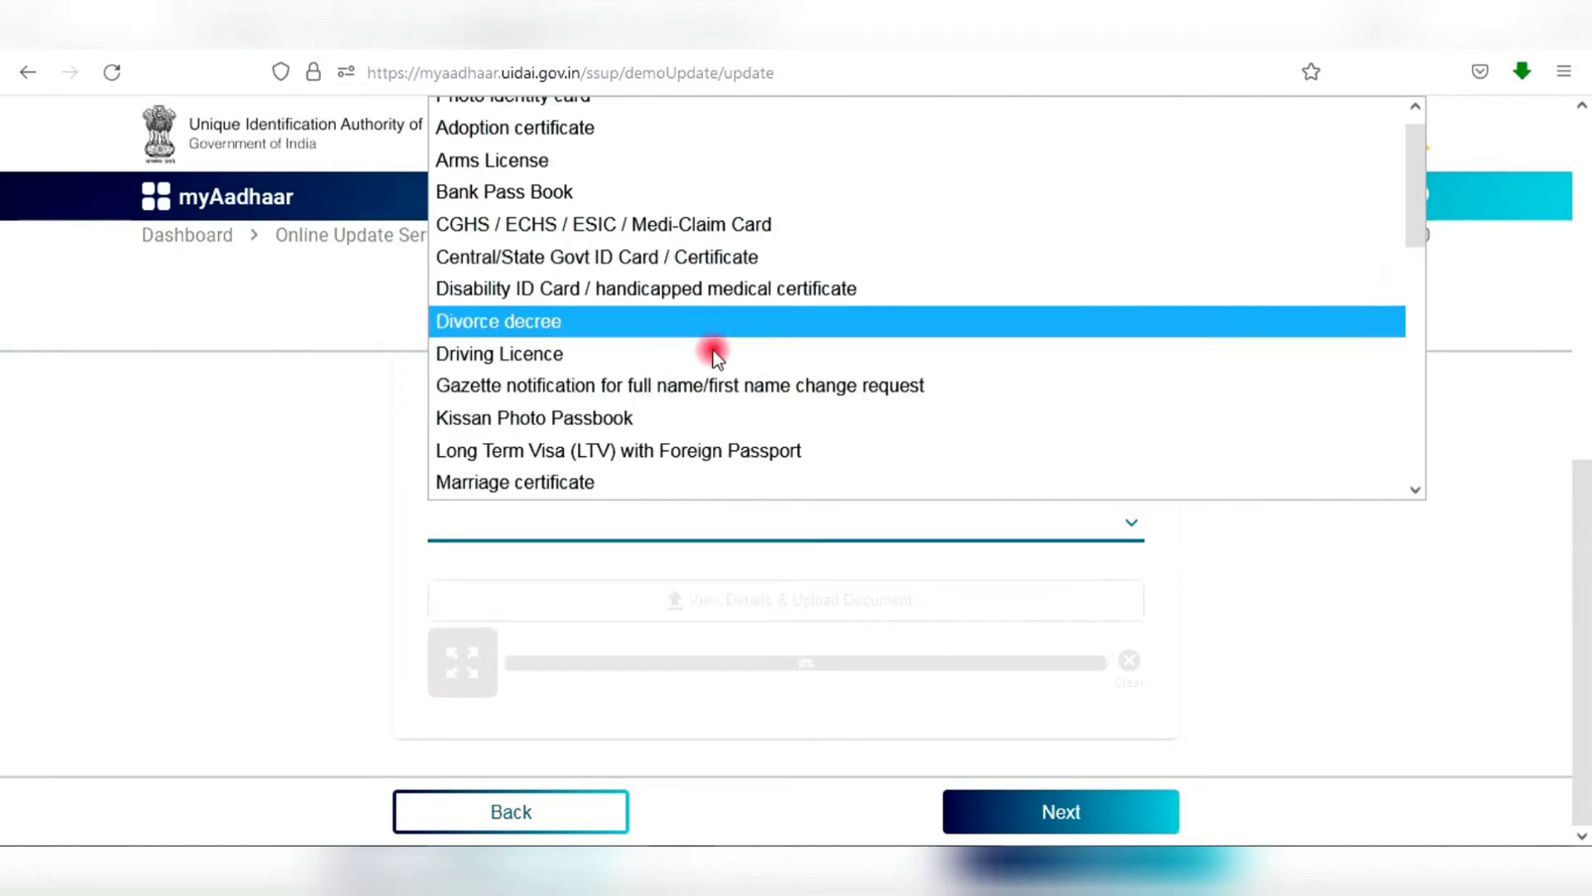
pyautogui.press('Down')
pyautogui.press('Down')
pyautogui.press('Down')
pyautogui.press('Down')
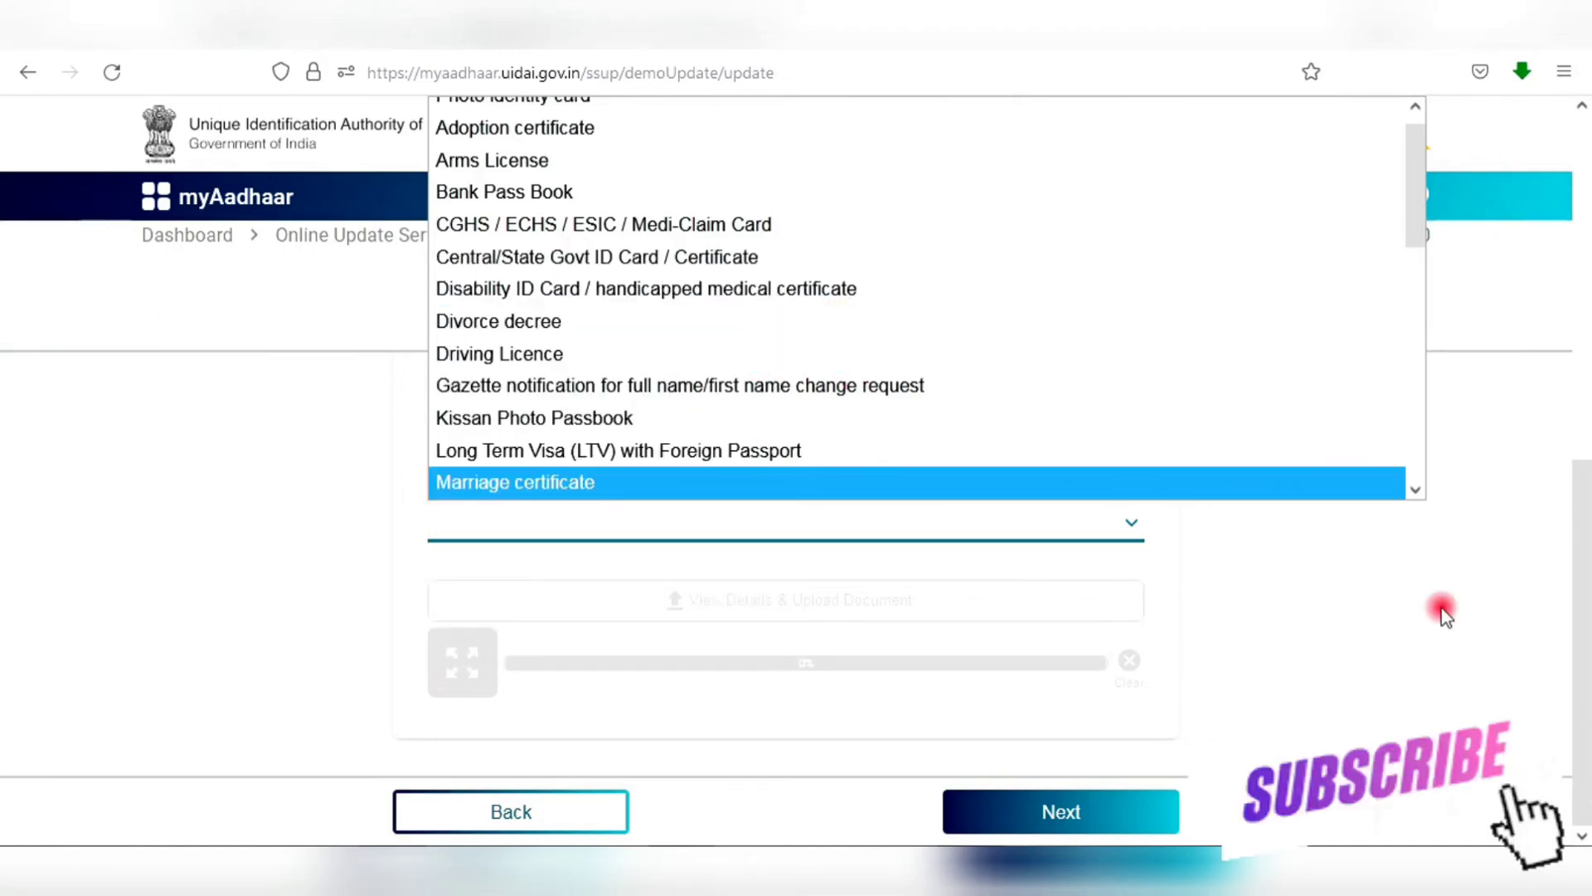
pyautogui.click(1443, 614)
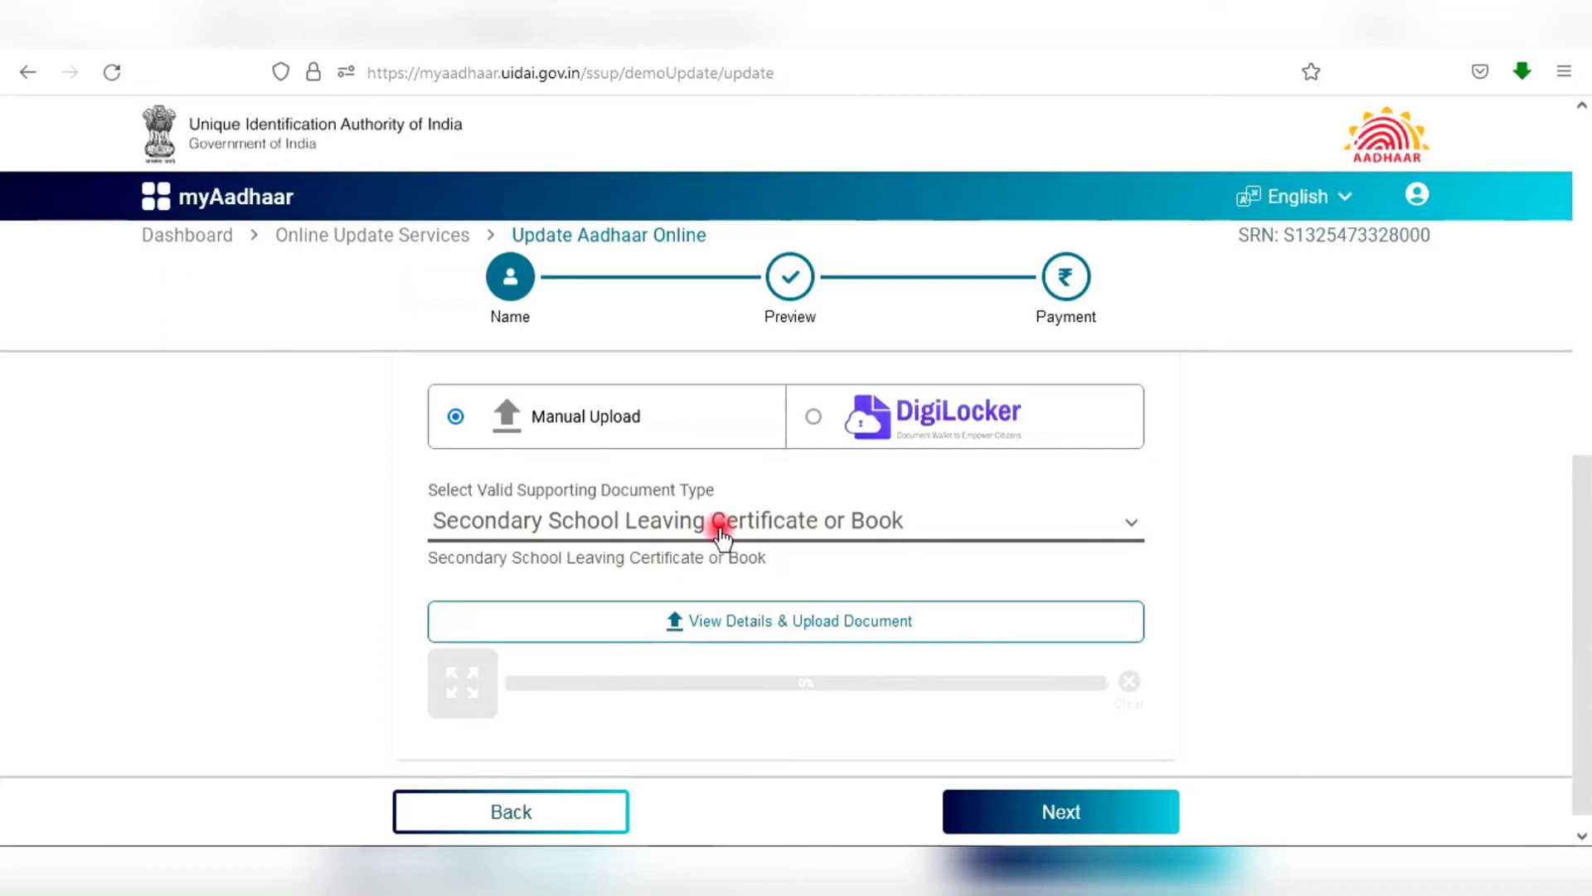
pyautogui.click(720, 531)
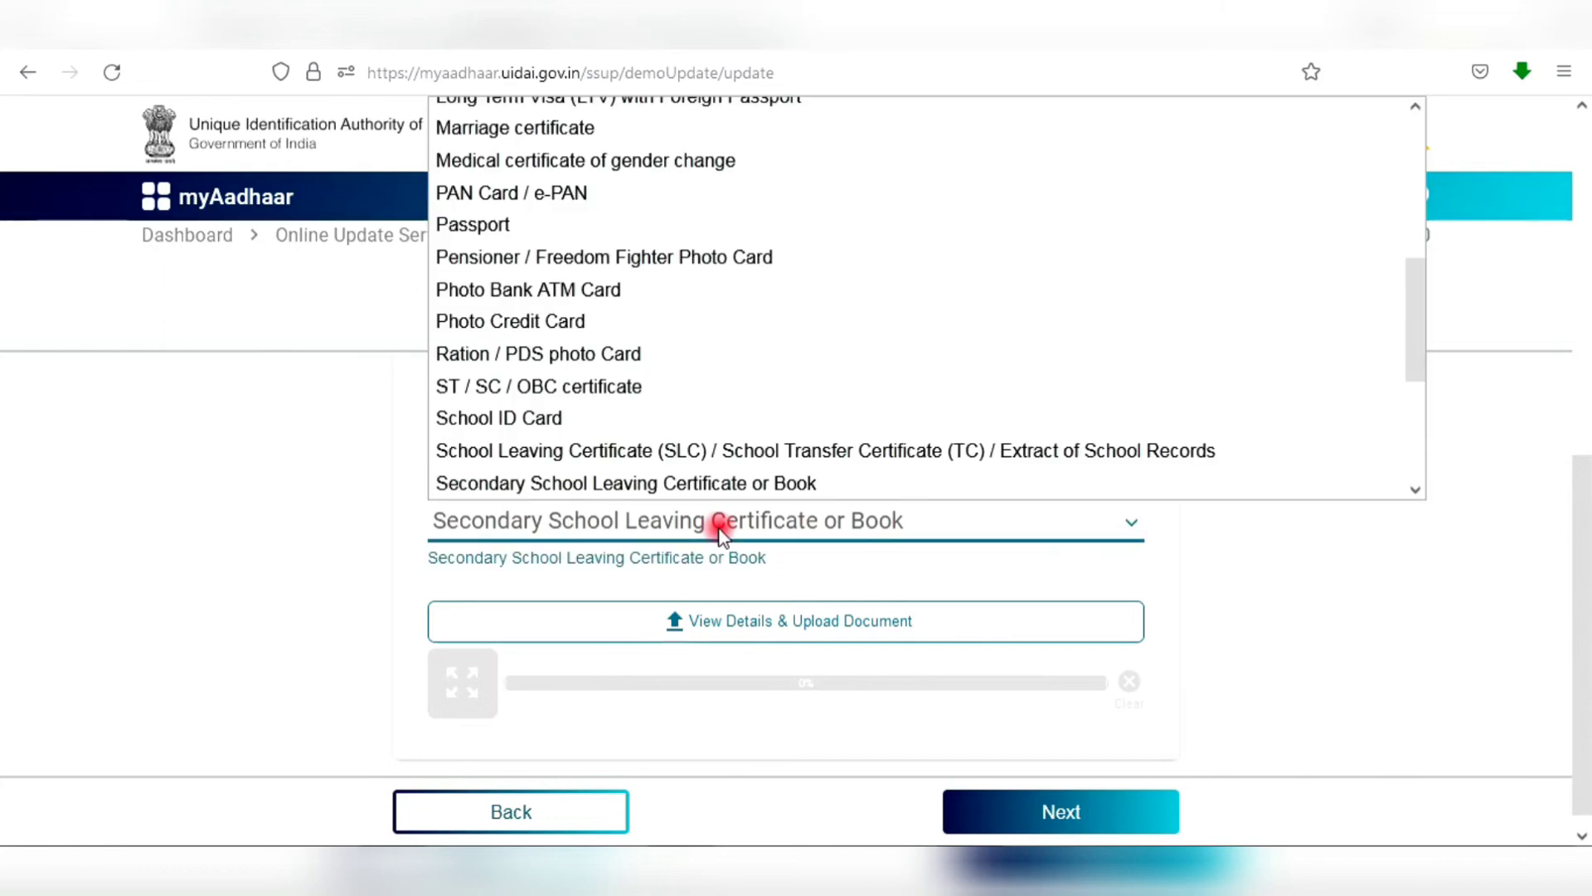
pyautogui.click(688, 486)
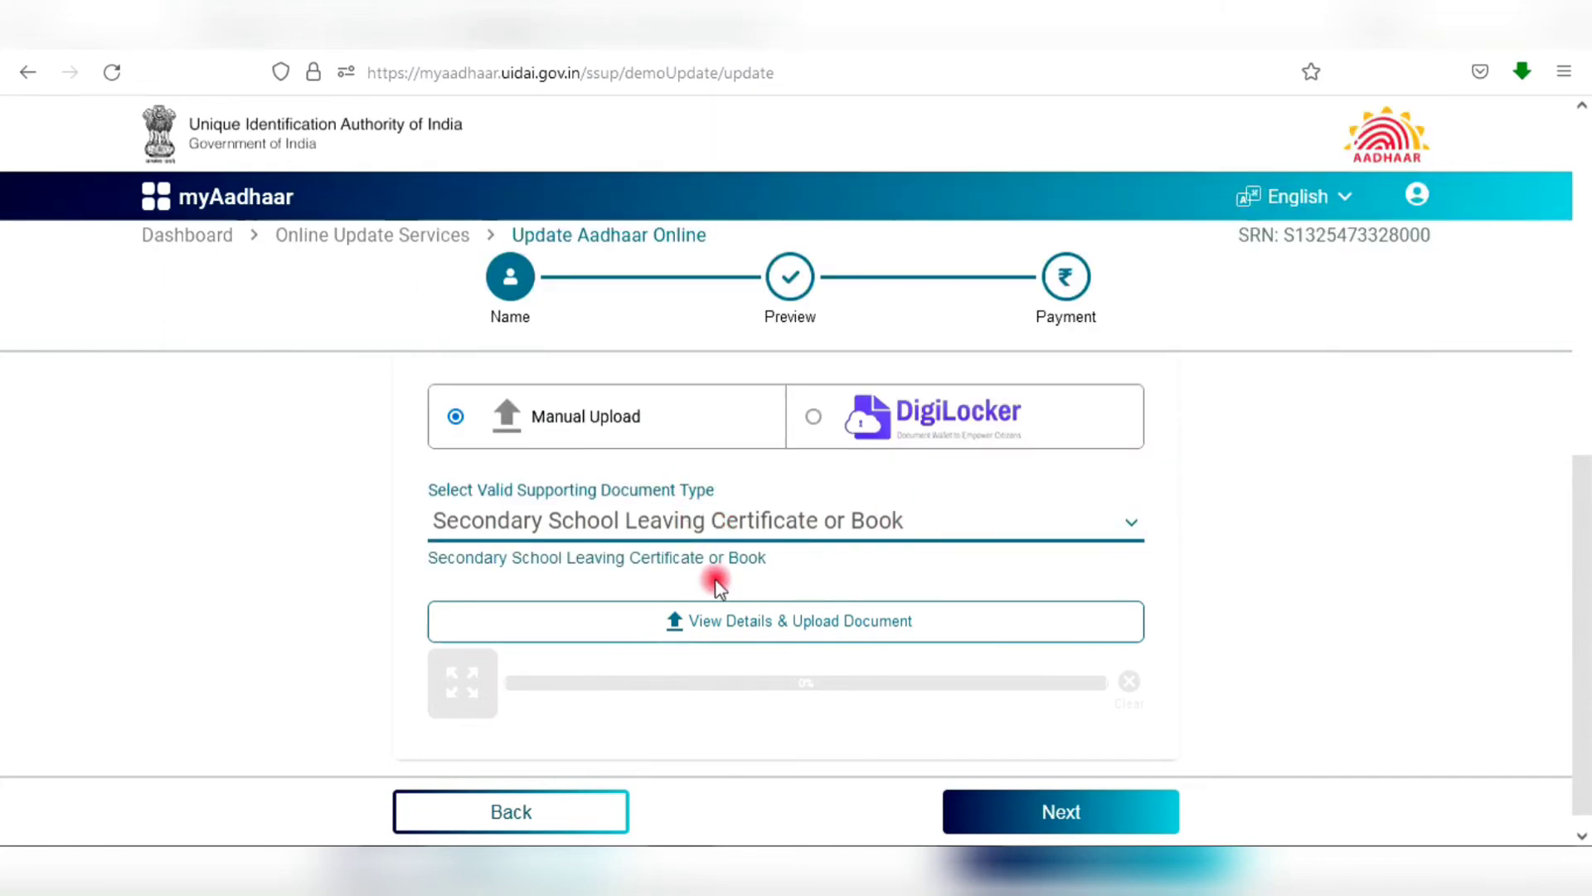
pyautogui.click(1224, 605)
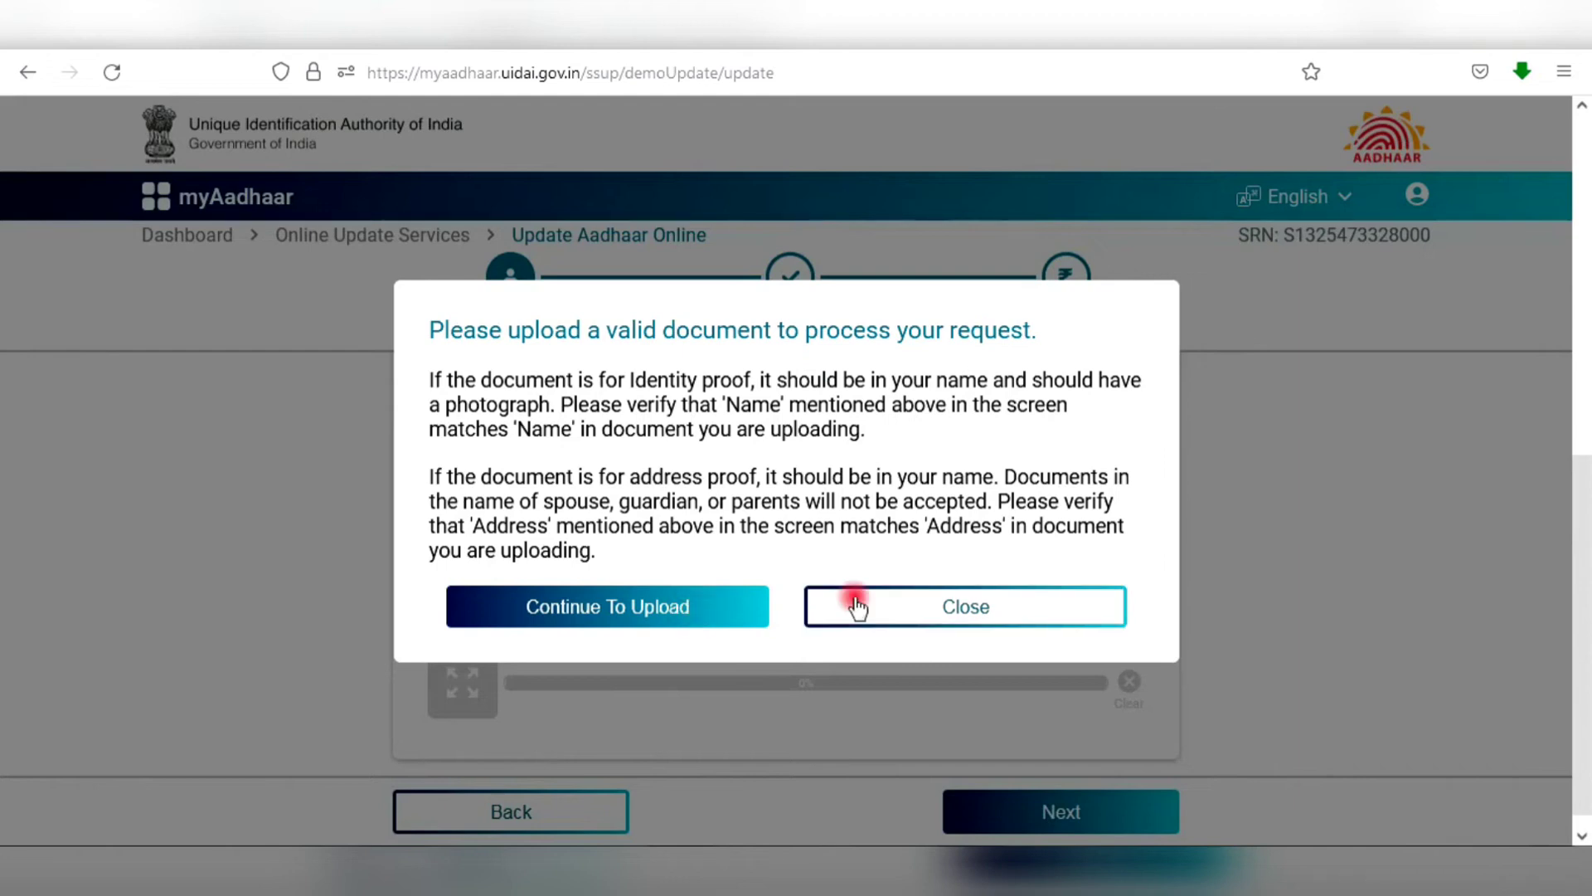
# Upload the supporting document file and continue to the Preview step
pyautogui.click(1196, 535)
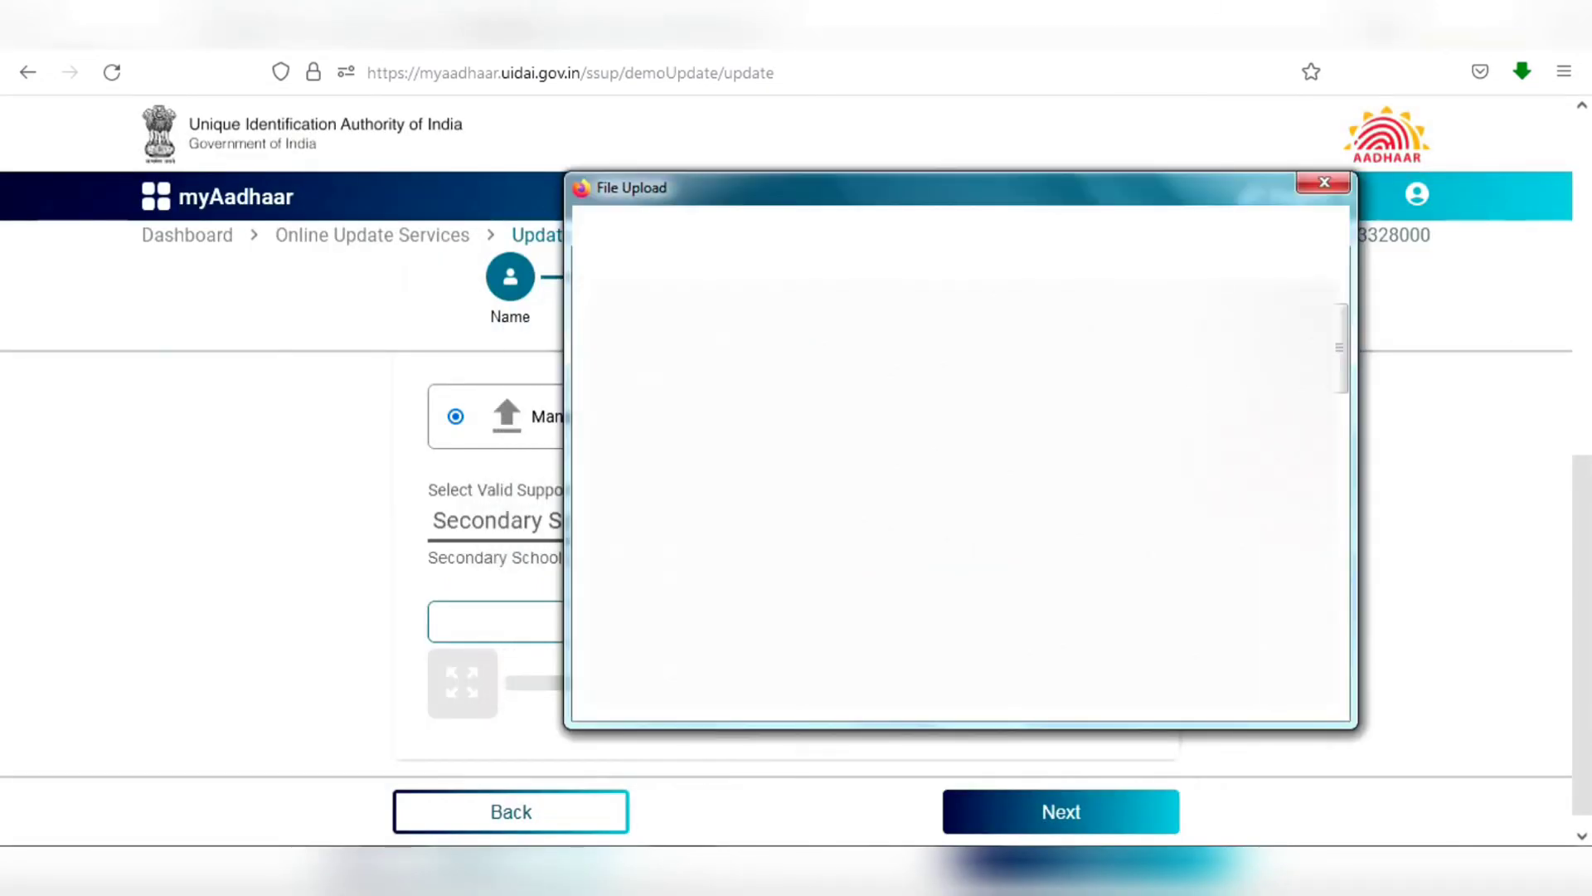
pyautogui.moveTo(1339, 357); pyautogui.dragTo(1331, 548)
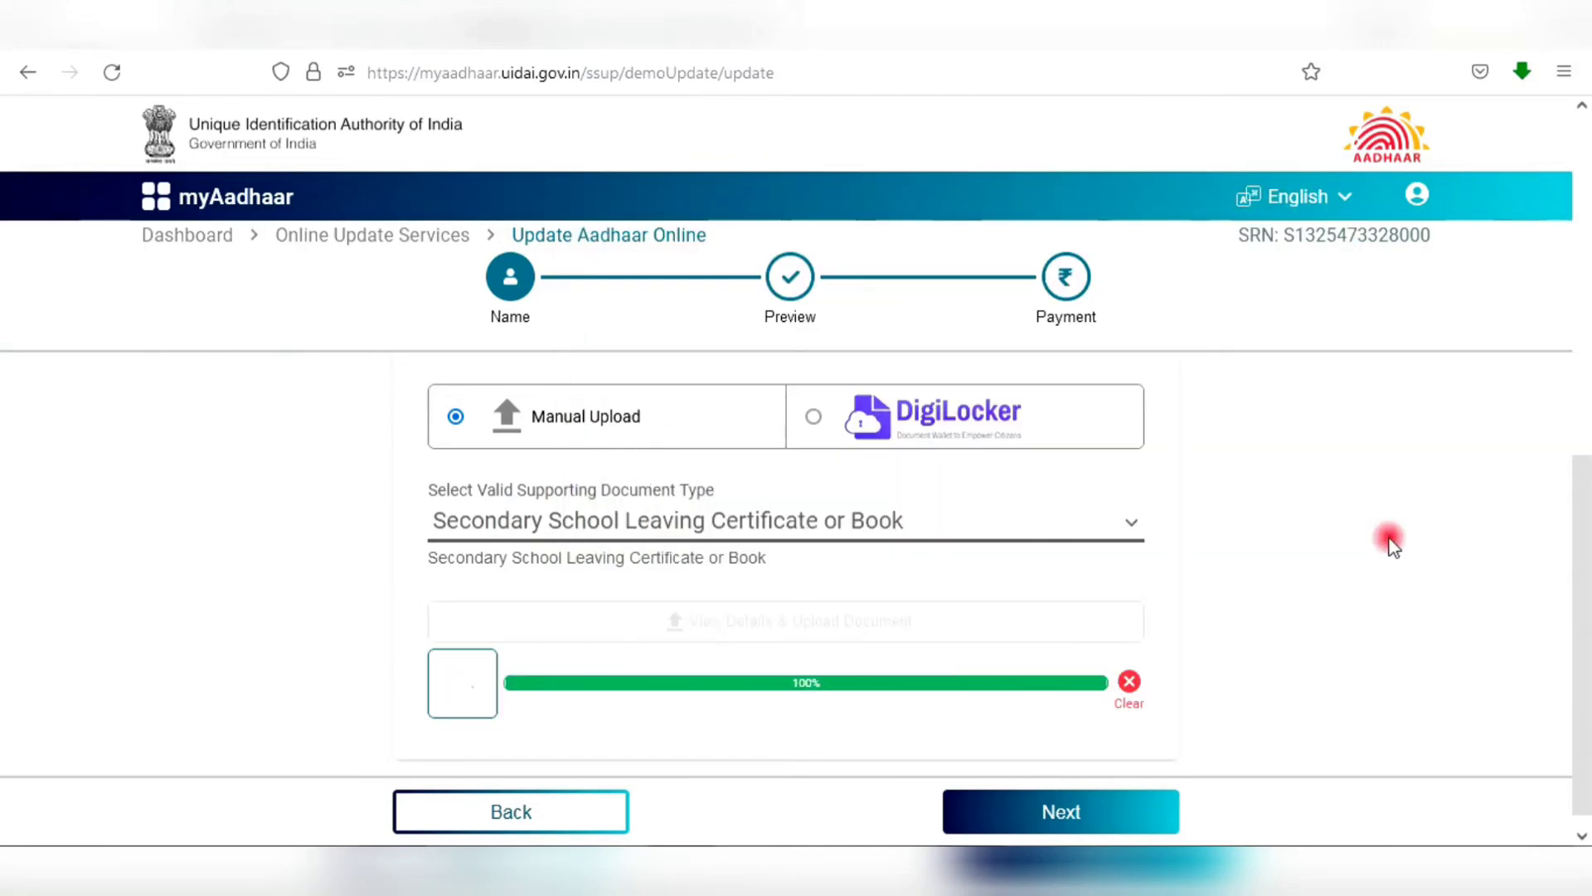
pyautogui.scroll(-1, 1393, 543)
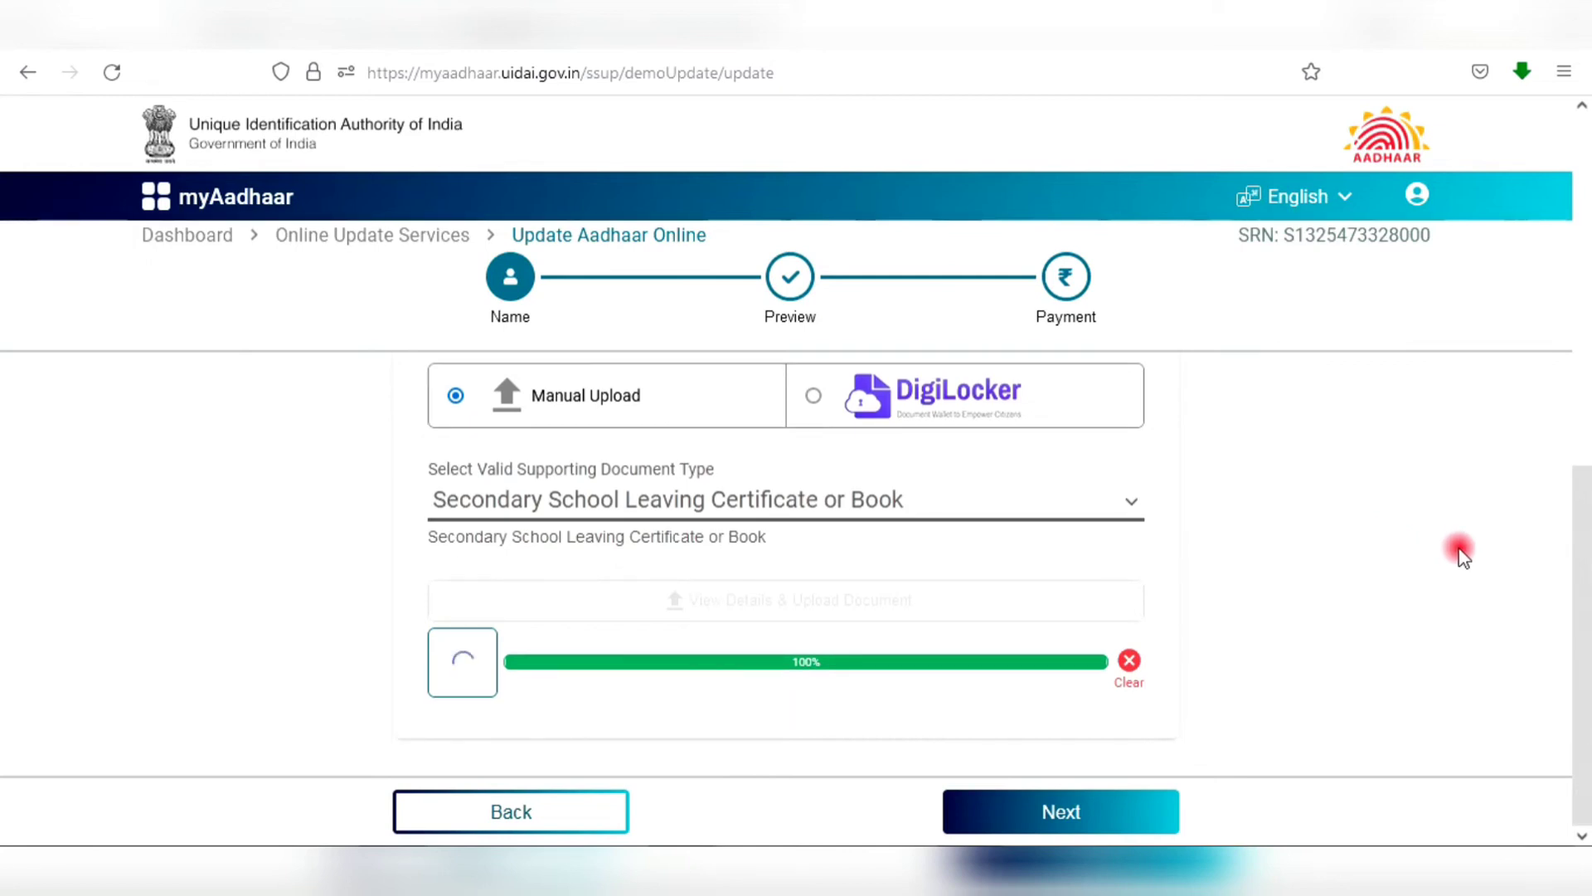
pyautogui.click(1059, 817)
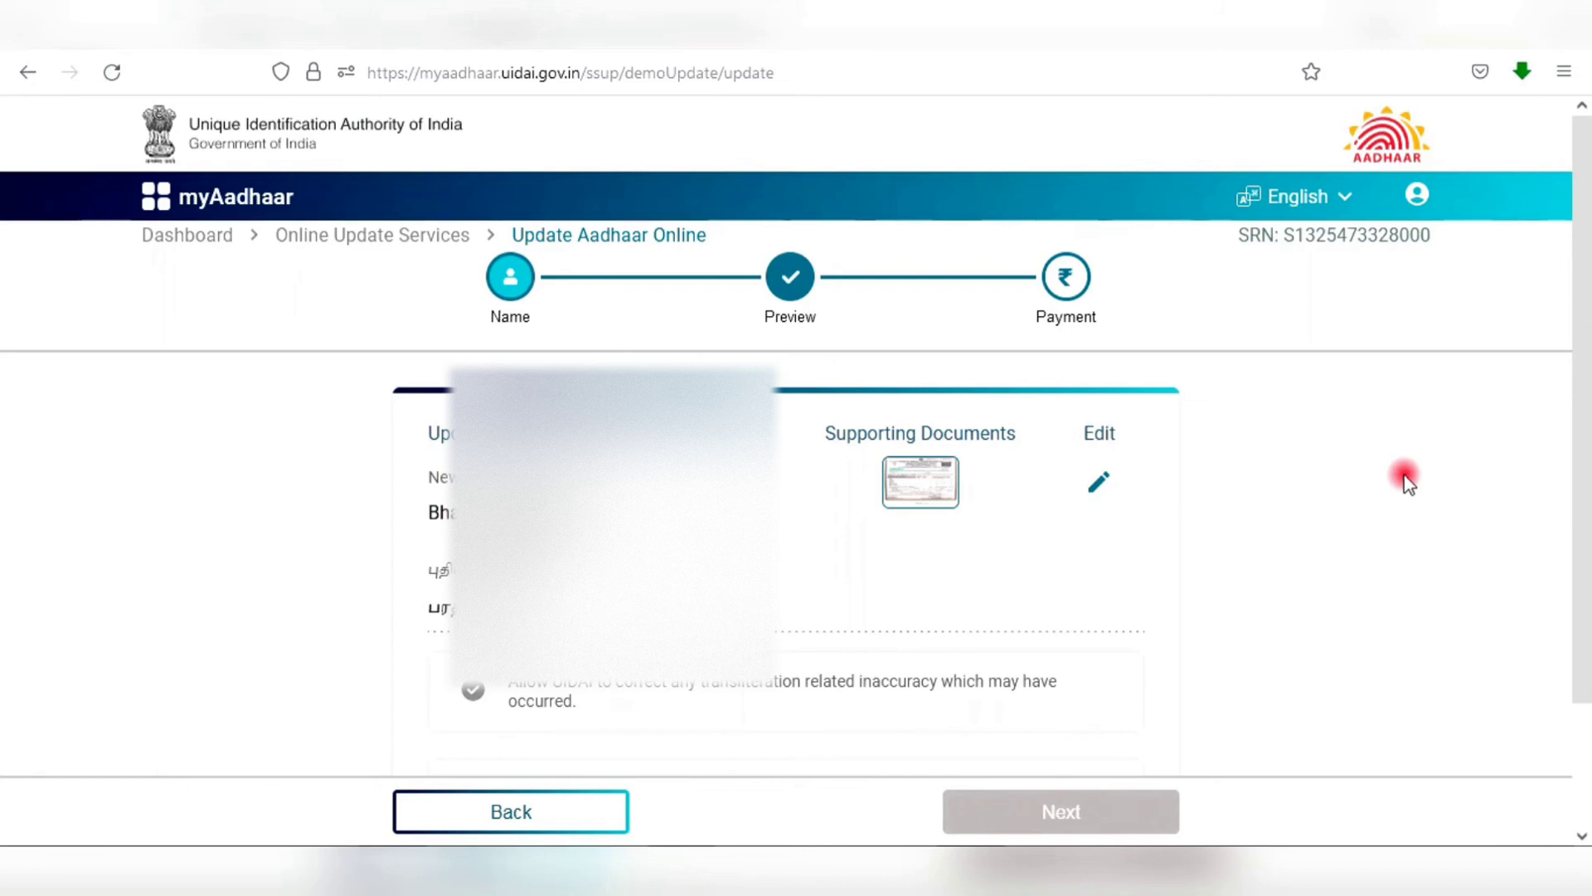
# Accept the transliteration and correctness declarations, then confirm the Rs. 50 payments and refunds terms
pyautogui.click(585, 695)
pyautogui.scroll(-2, 810, 606)
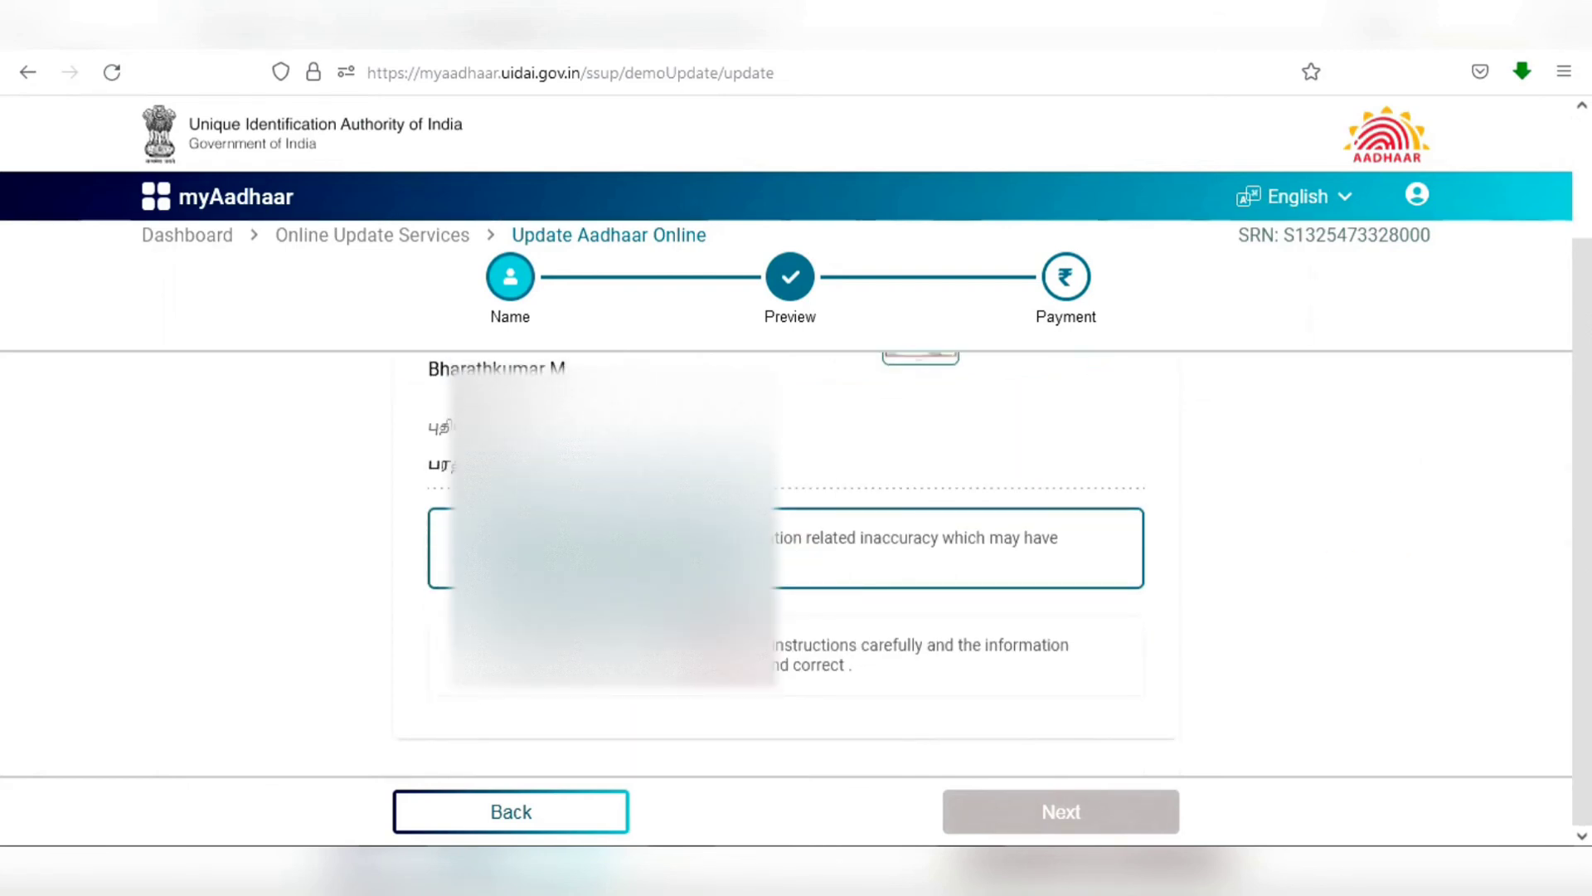
pyautogui.click(720, 656)
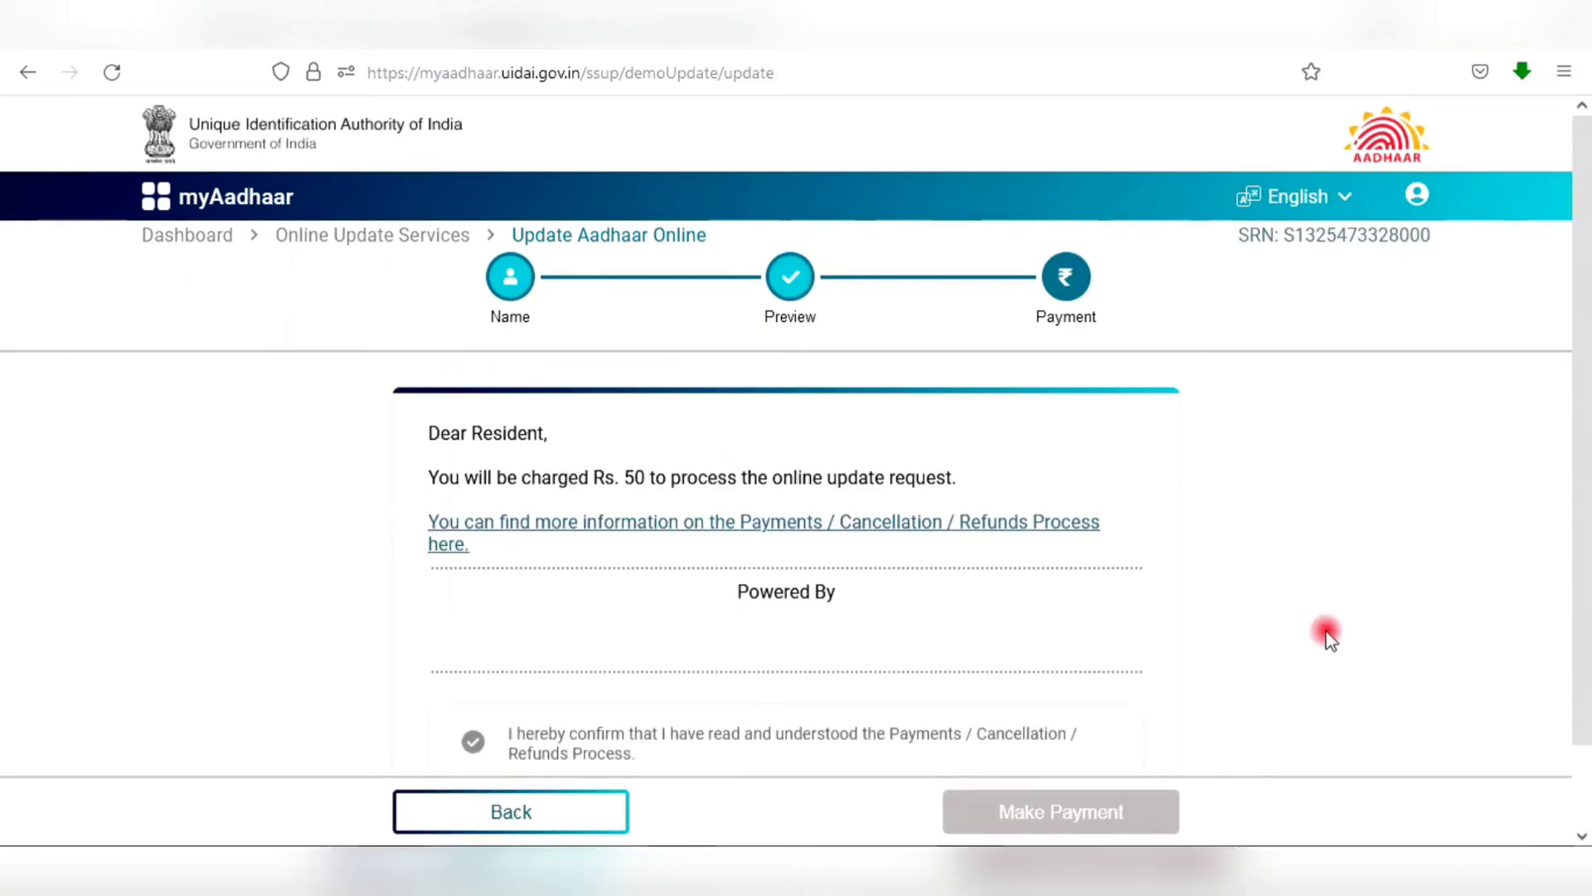
pyautogui.click(748, 737)
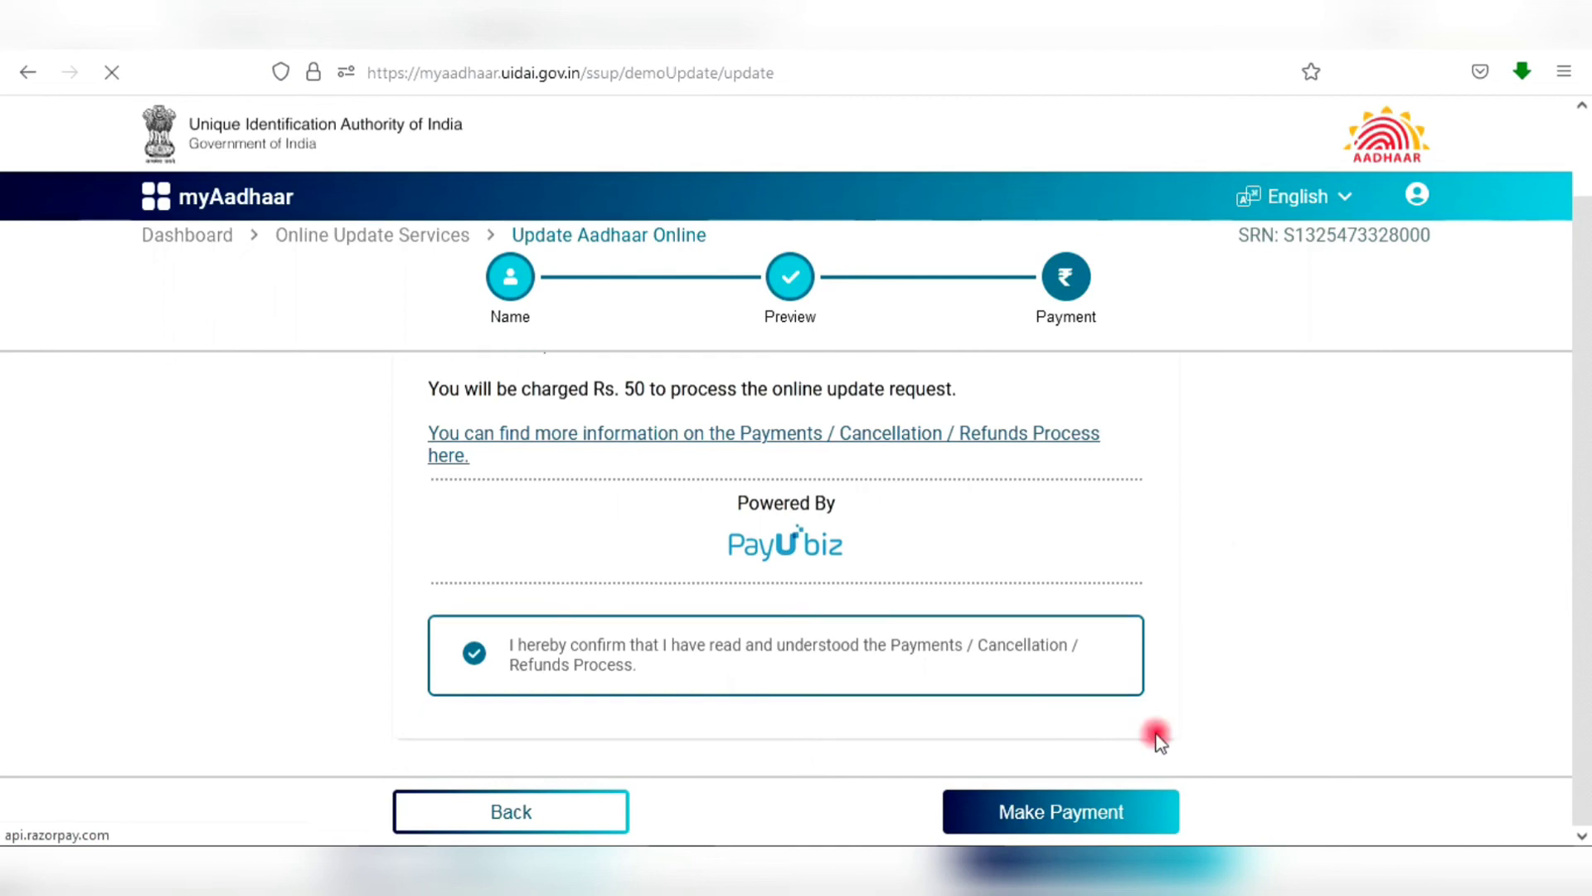
# Start the Rs. 50 payment and choose UPI on the PayU payment options page
pyautogui.click(1094, 814)
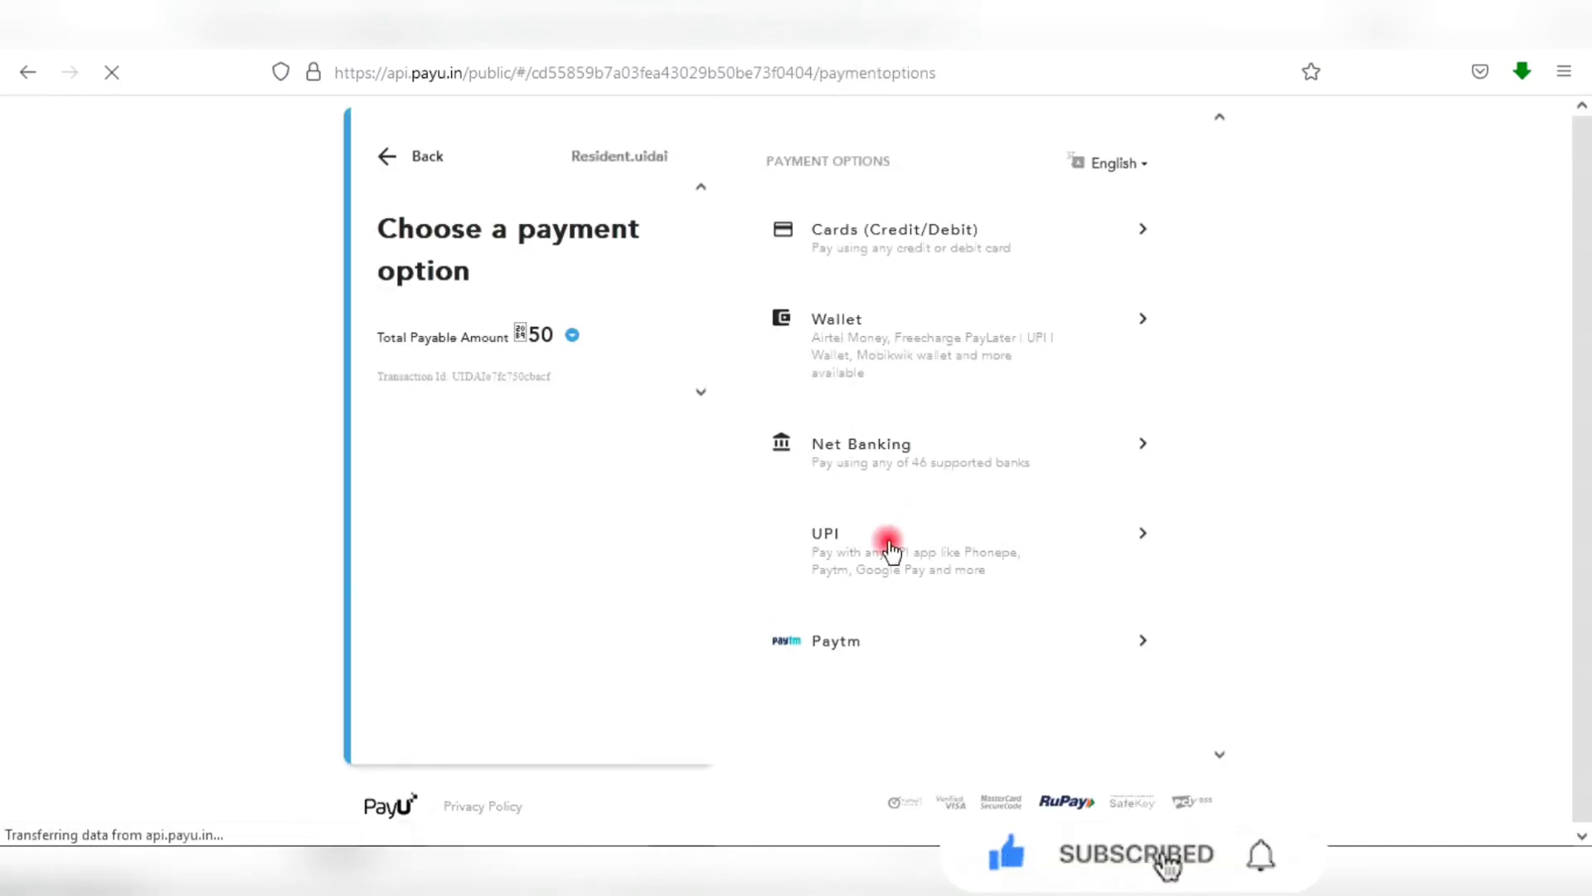
pyautogui.click(1044, 564)
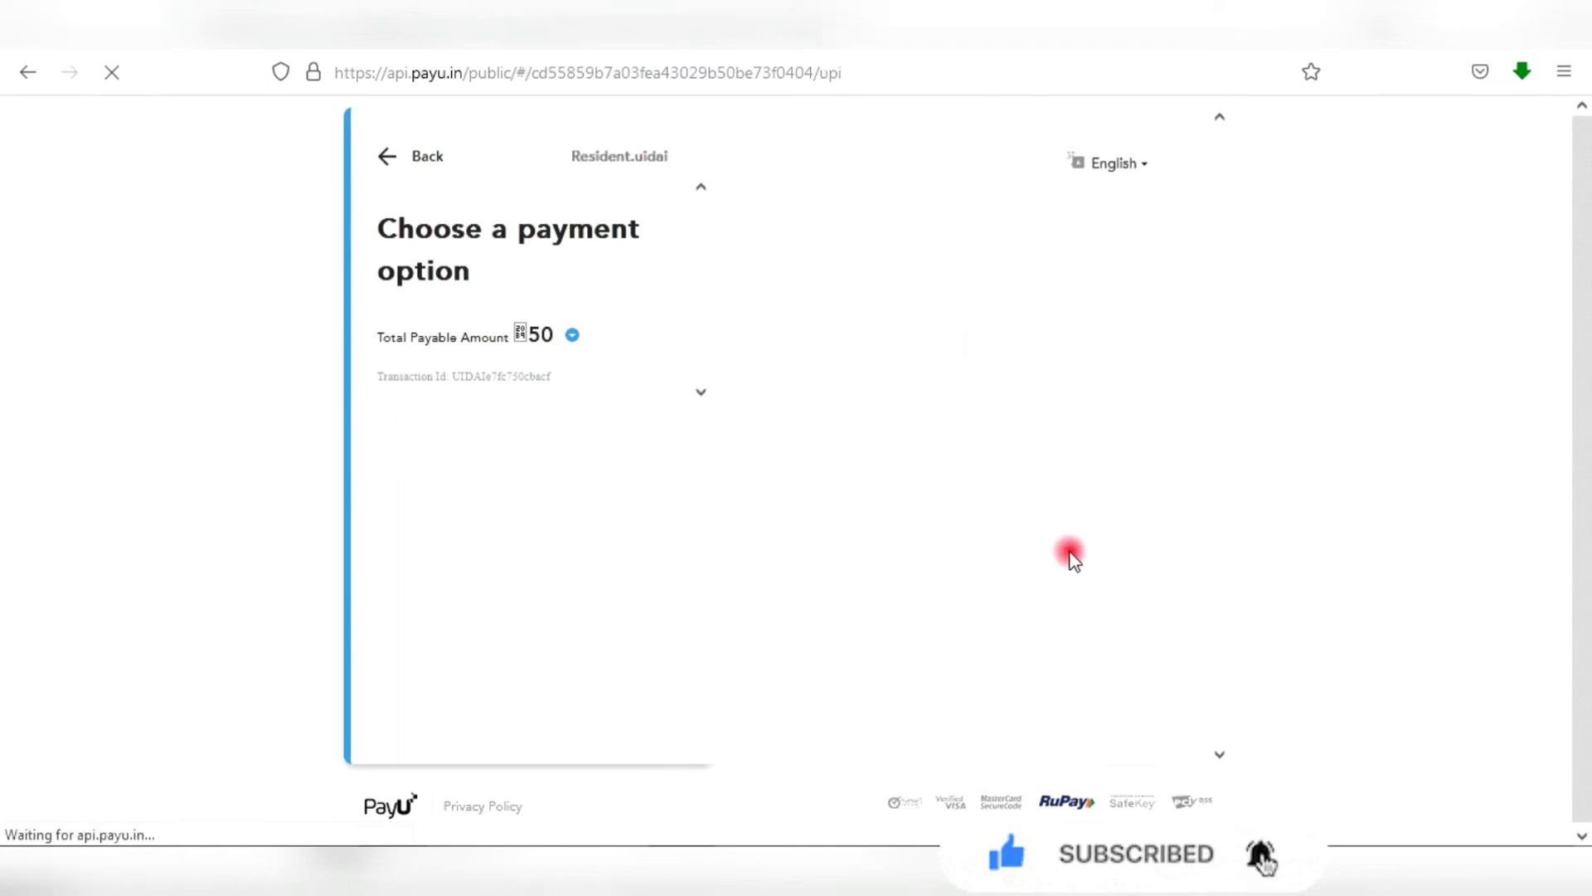